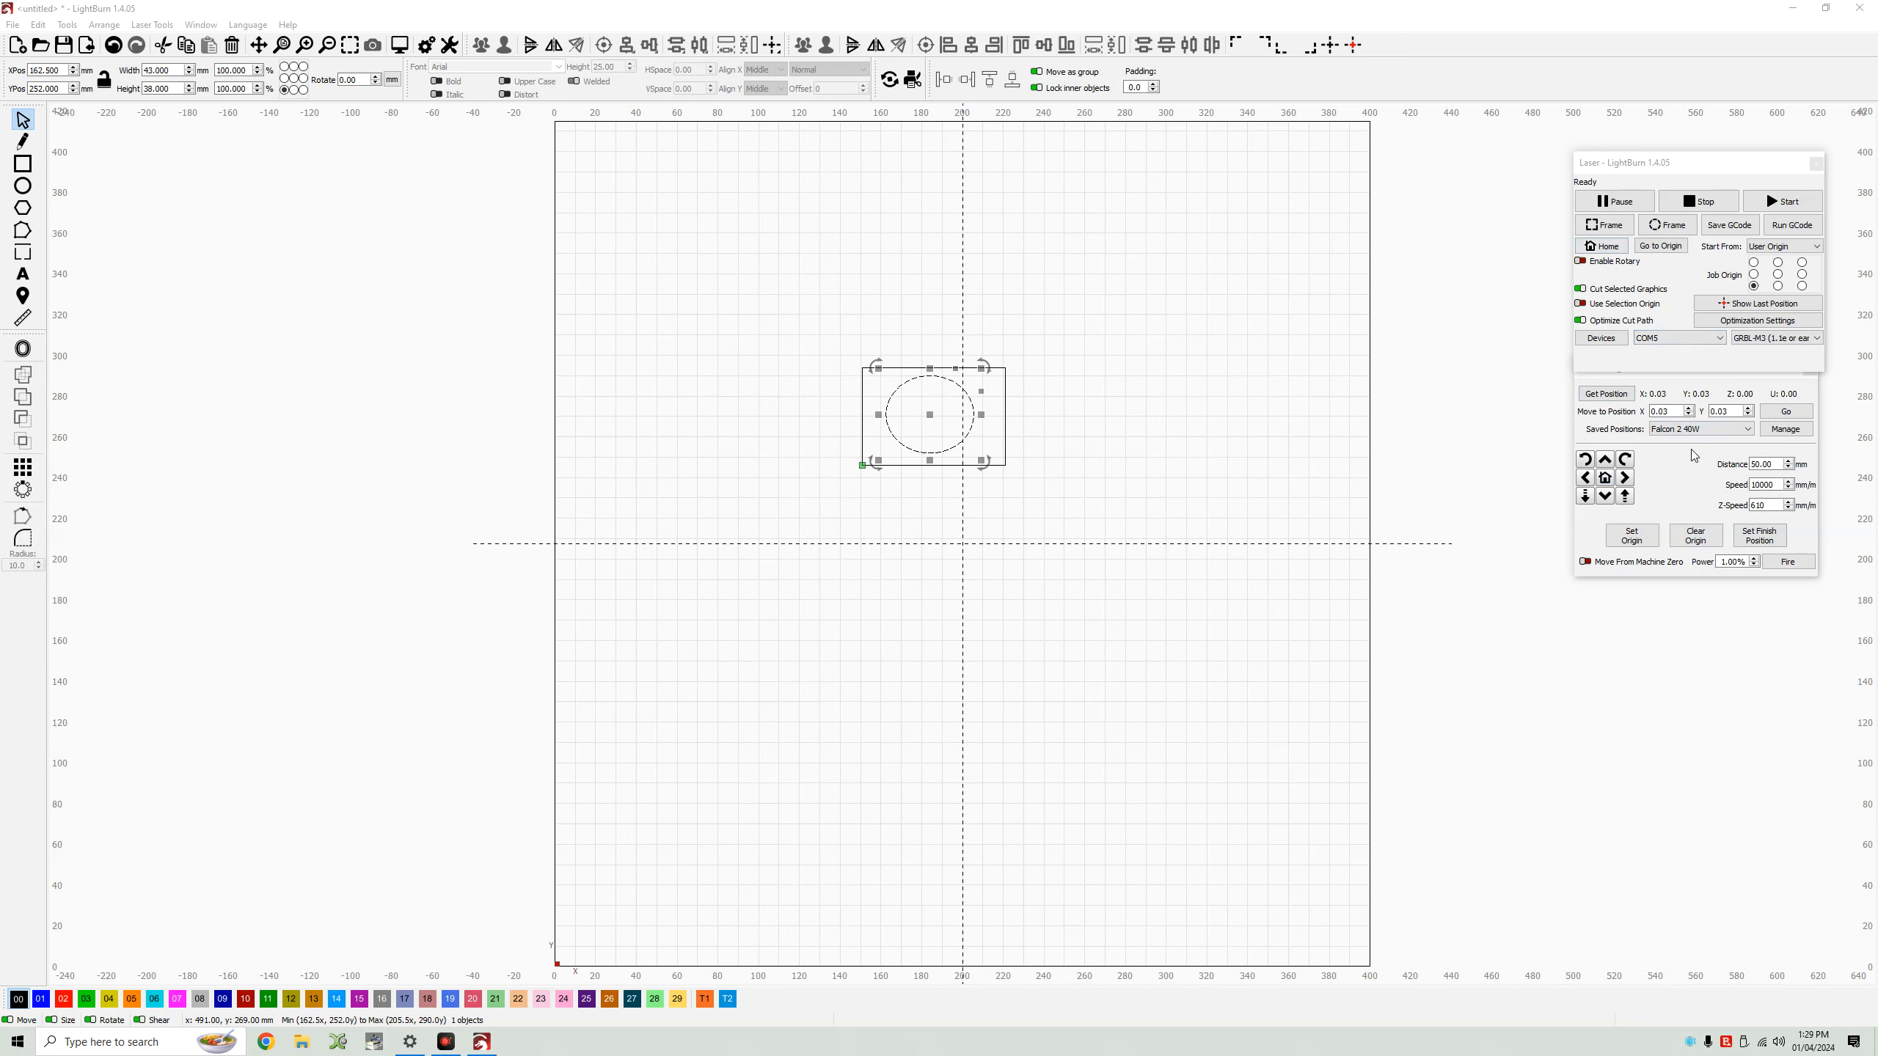
Jog the laser 50 mm along X and set the origin at that position.
{"action": "left_click", "coordinate": [1625, 477]}
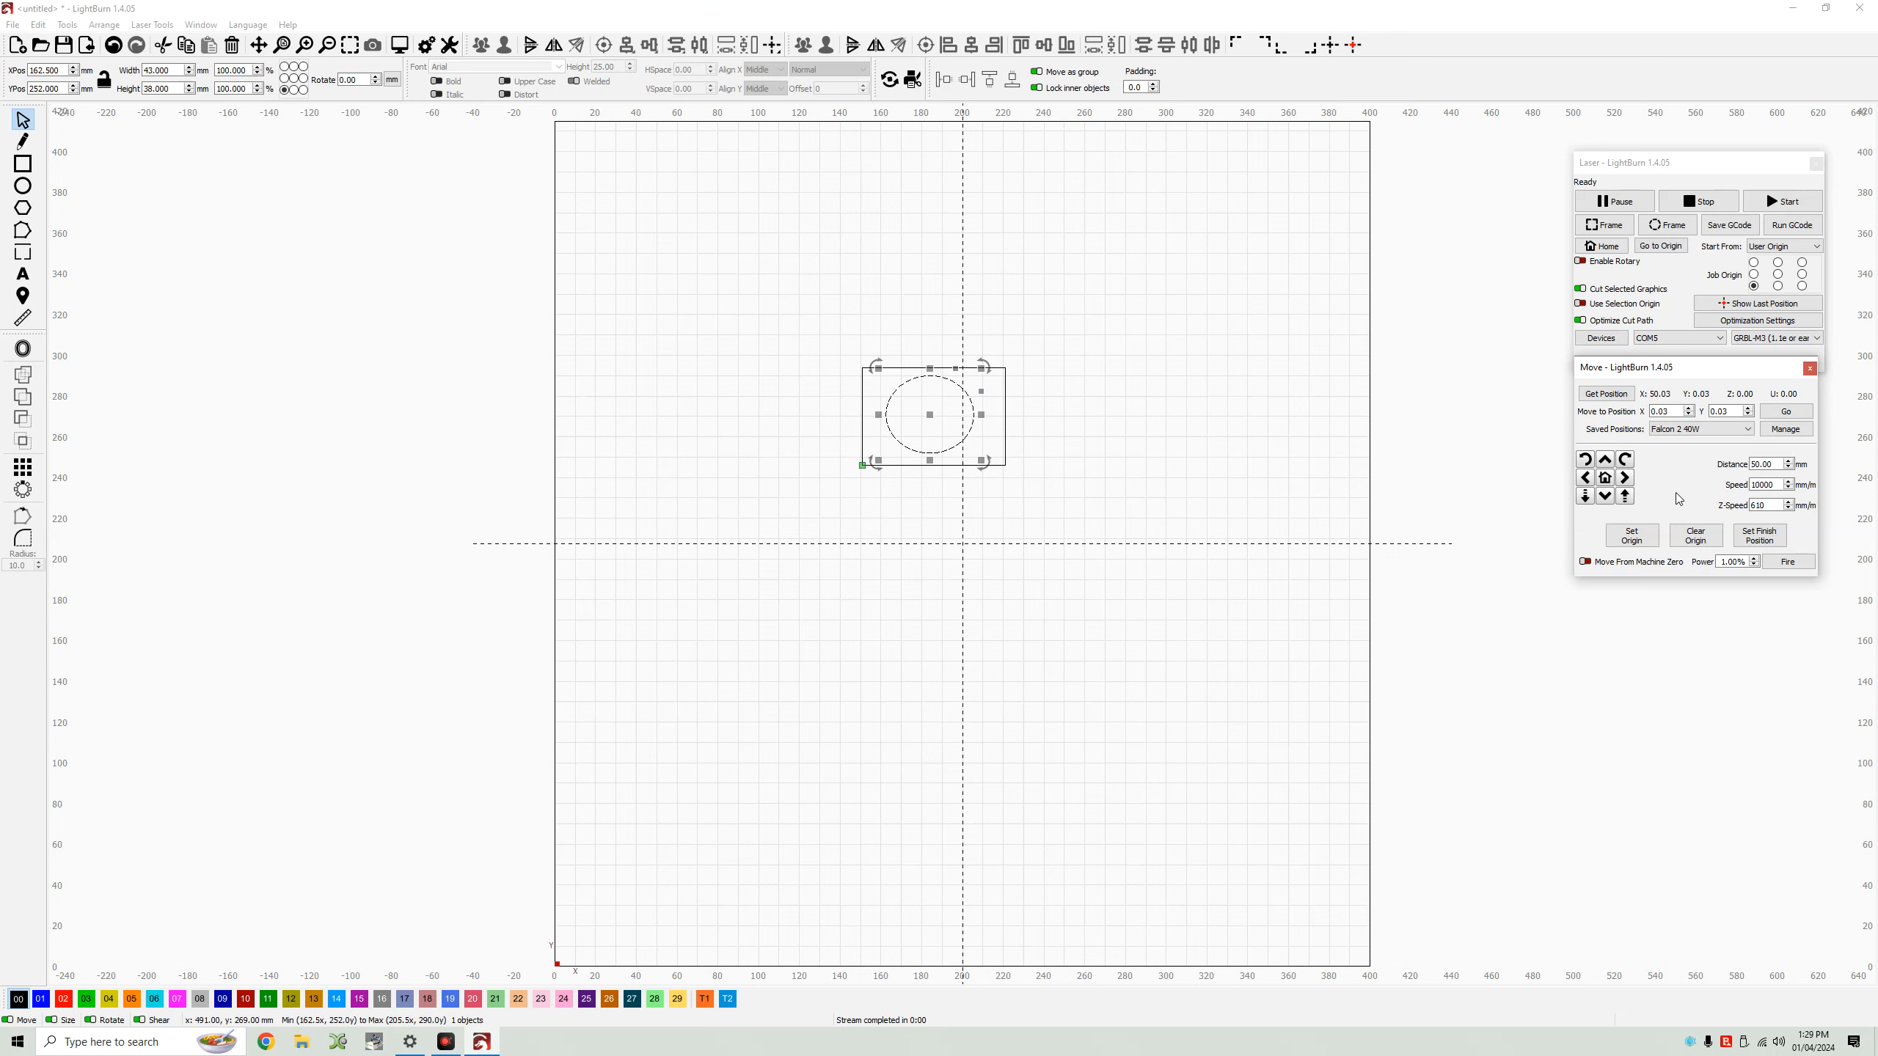
{"action": "left_click", "coordinate": [1632, 535]}
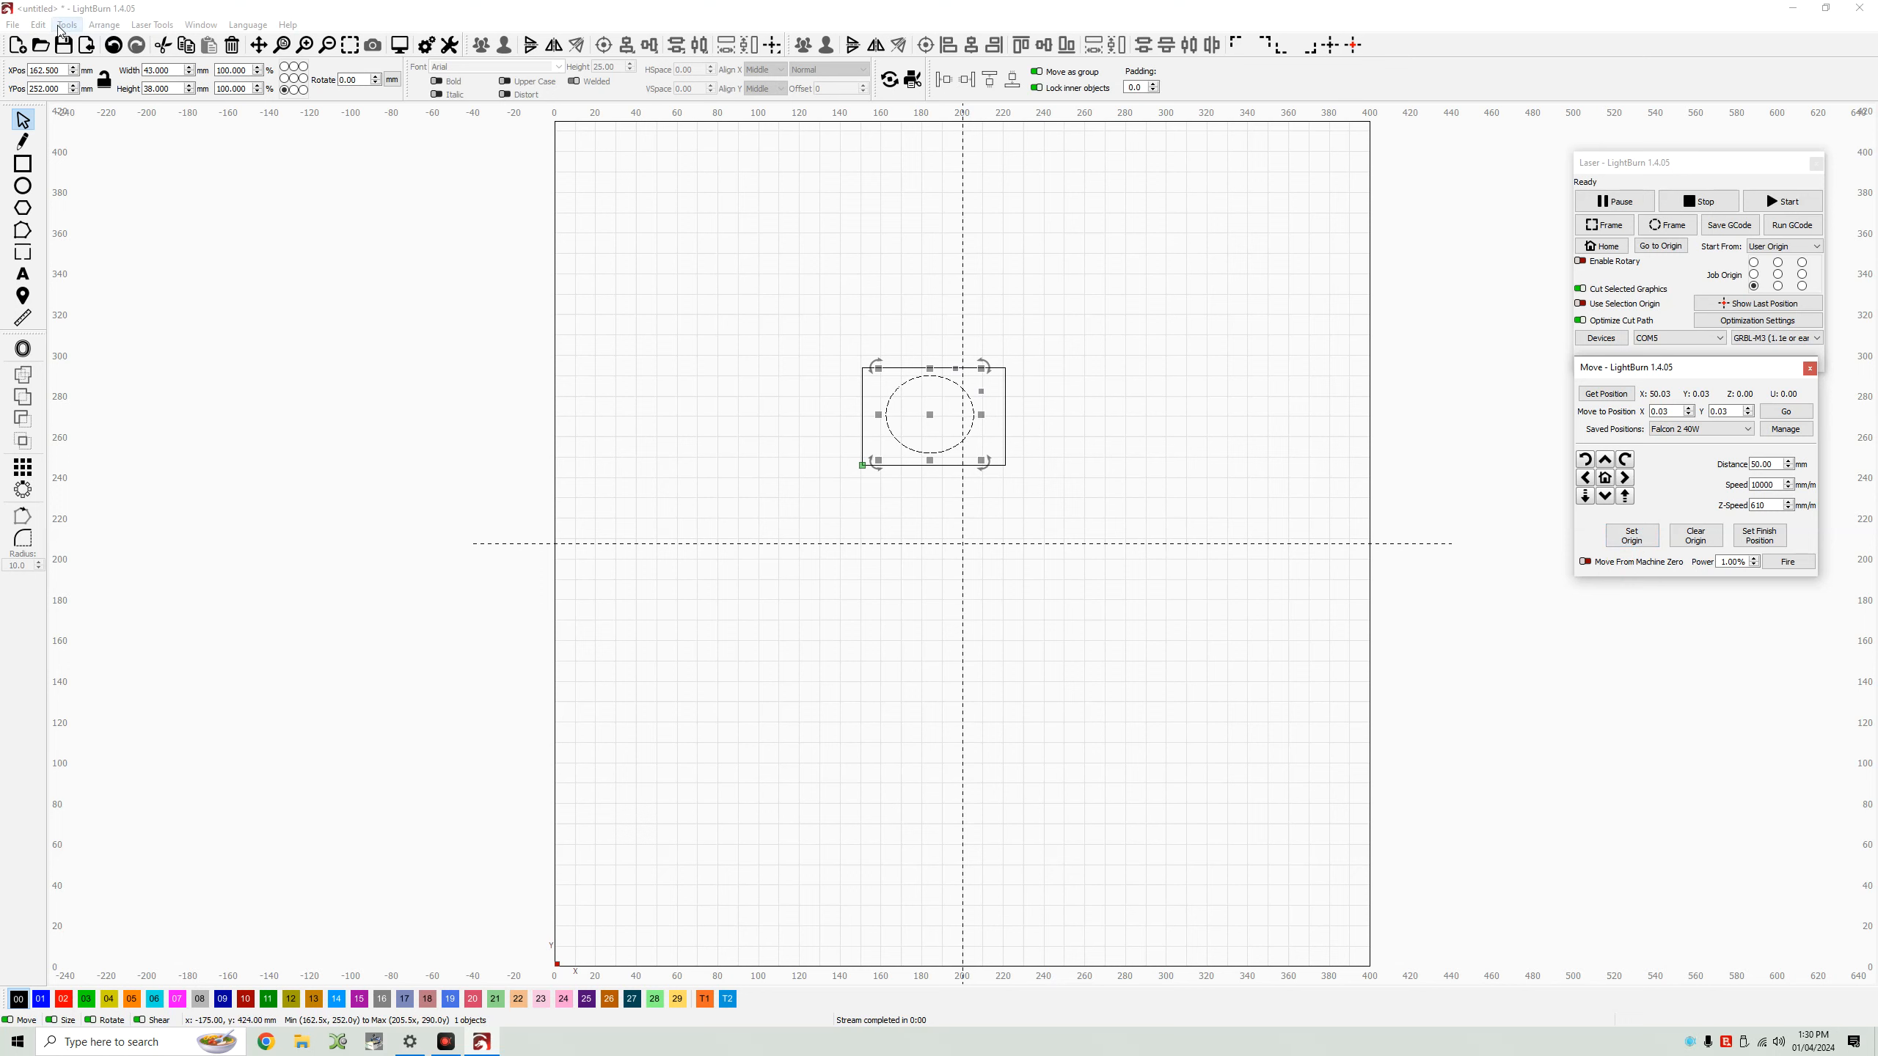
Open the Console window and place it below the Move panel.
{"action": "left_click", "coordinate": [200, 24]}
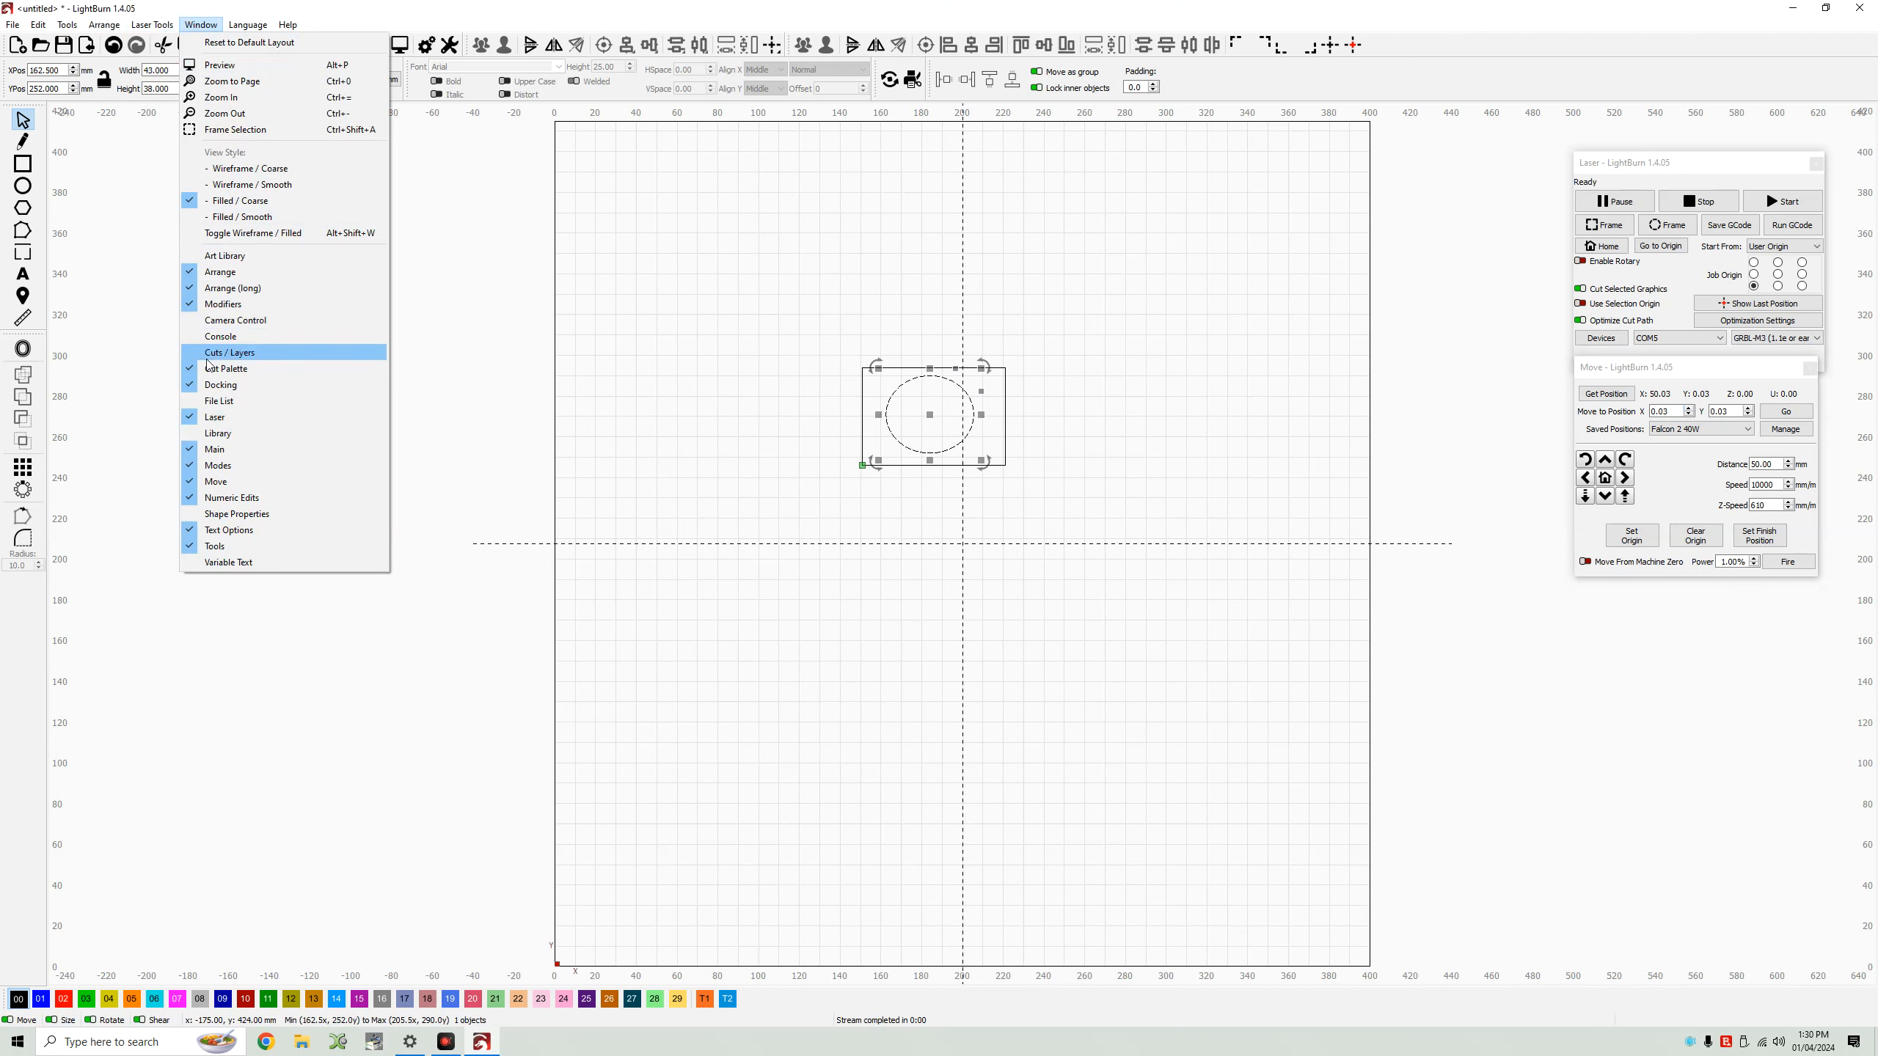
{"action": "left_click", "coordinate": [218, 336]}
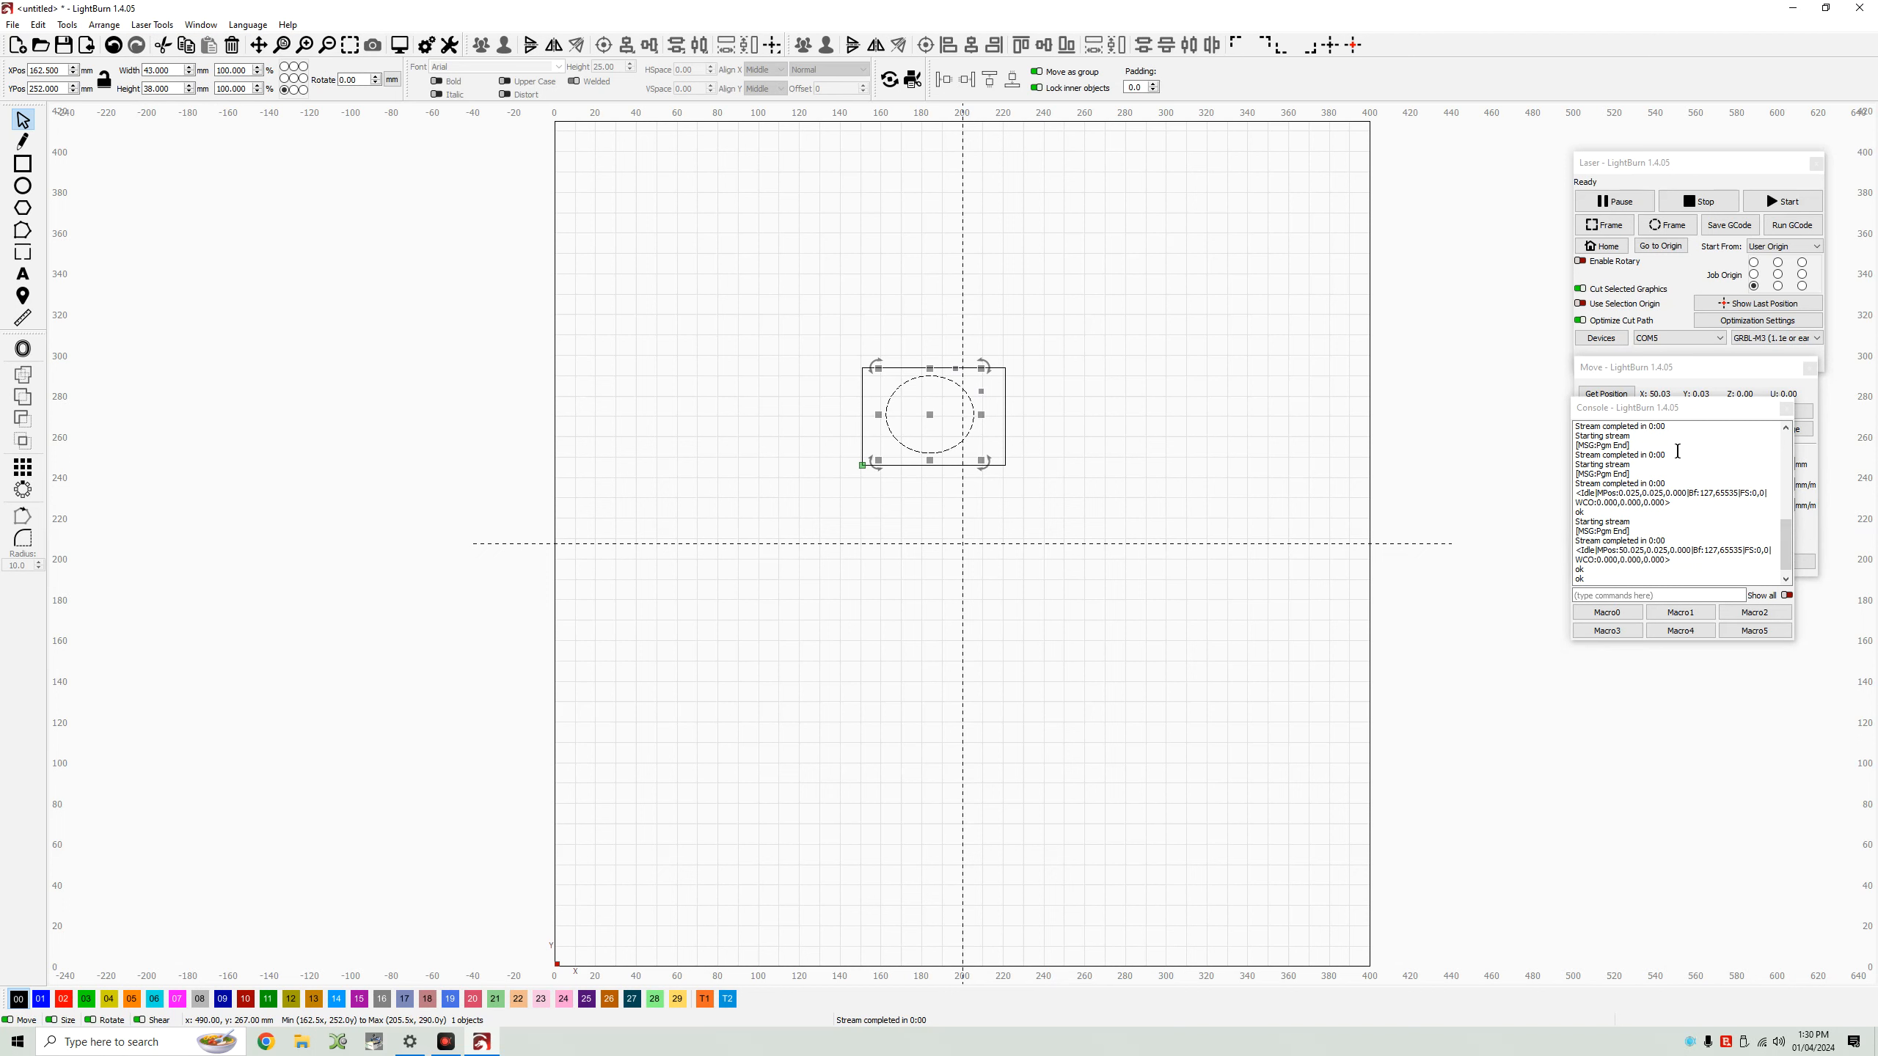
{"action": "left_click_drag", "start_coordinate": [1716, 419], "coordinate": [1716, 616]}
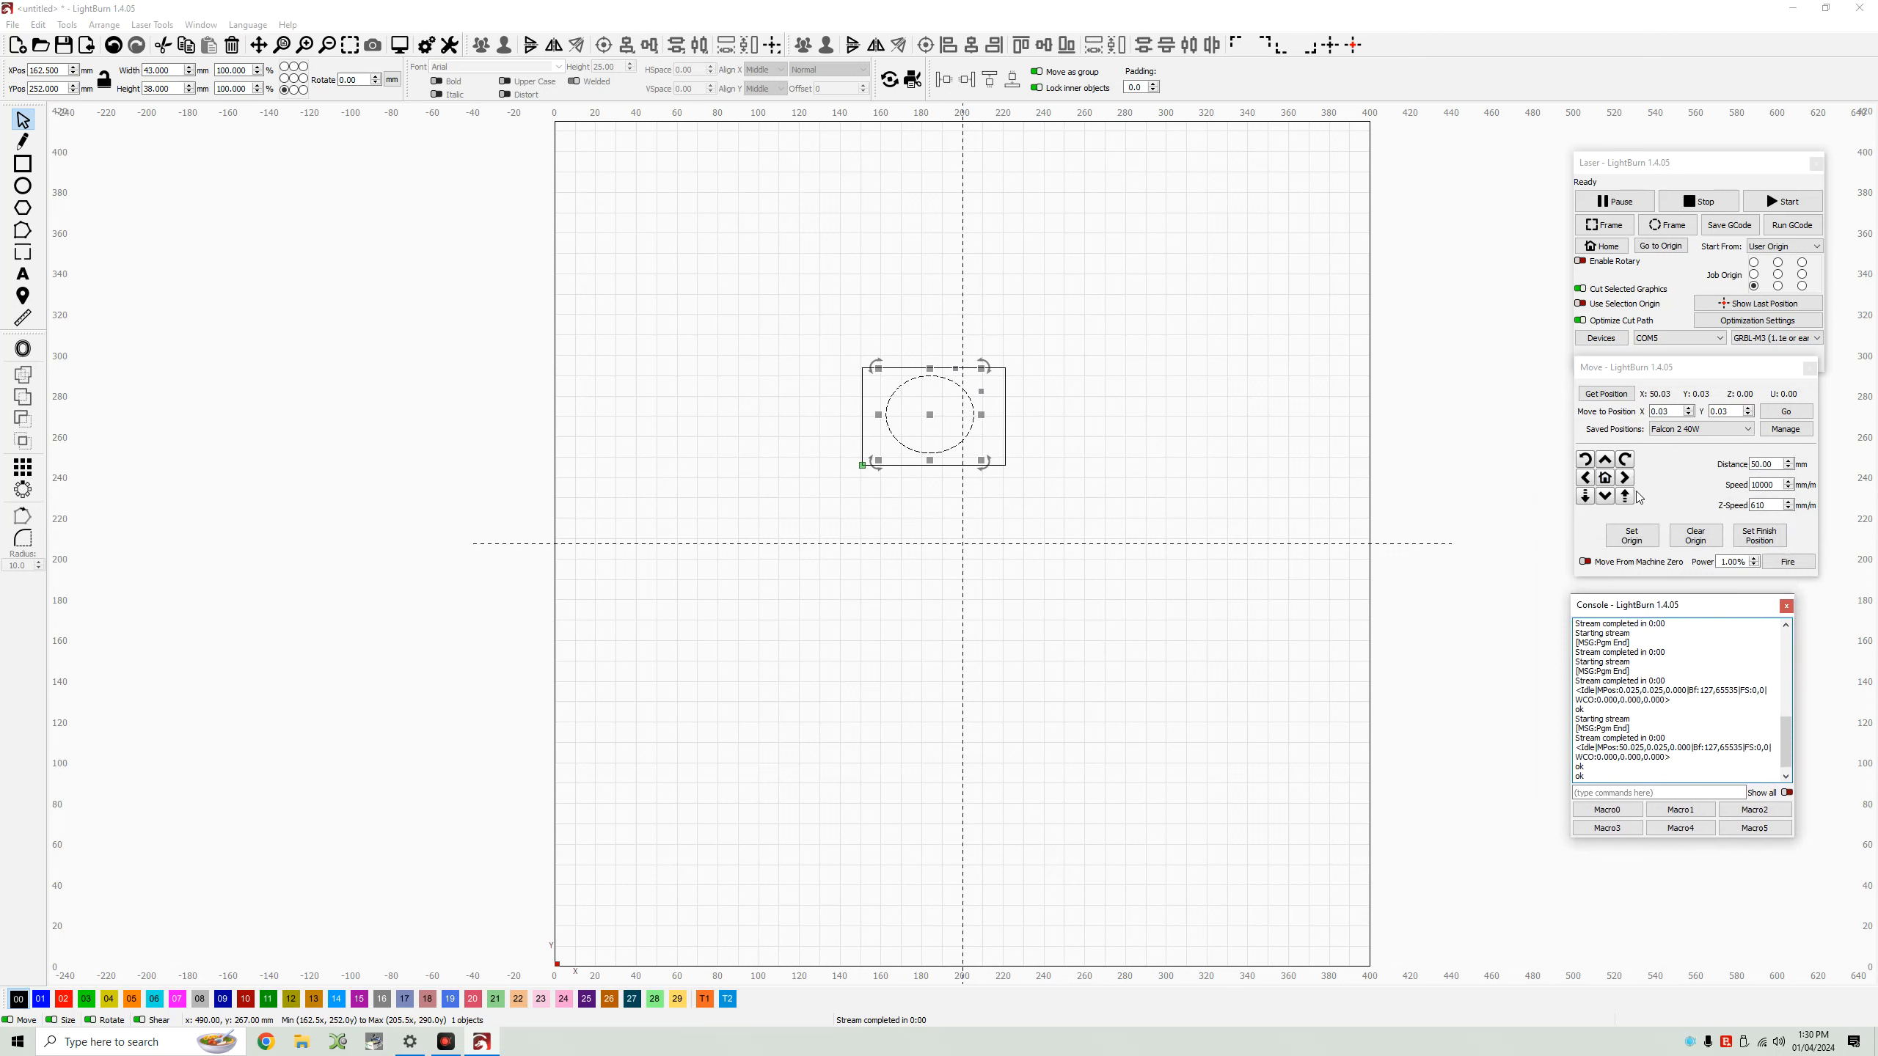
Set the origin again and move the ellipse out of the rectangle to the top of the workspace.
{"action": "left_click", "coordinate": [1644, 534]}
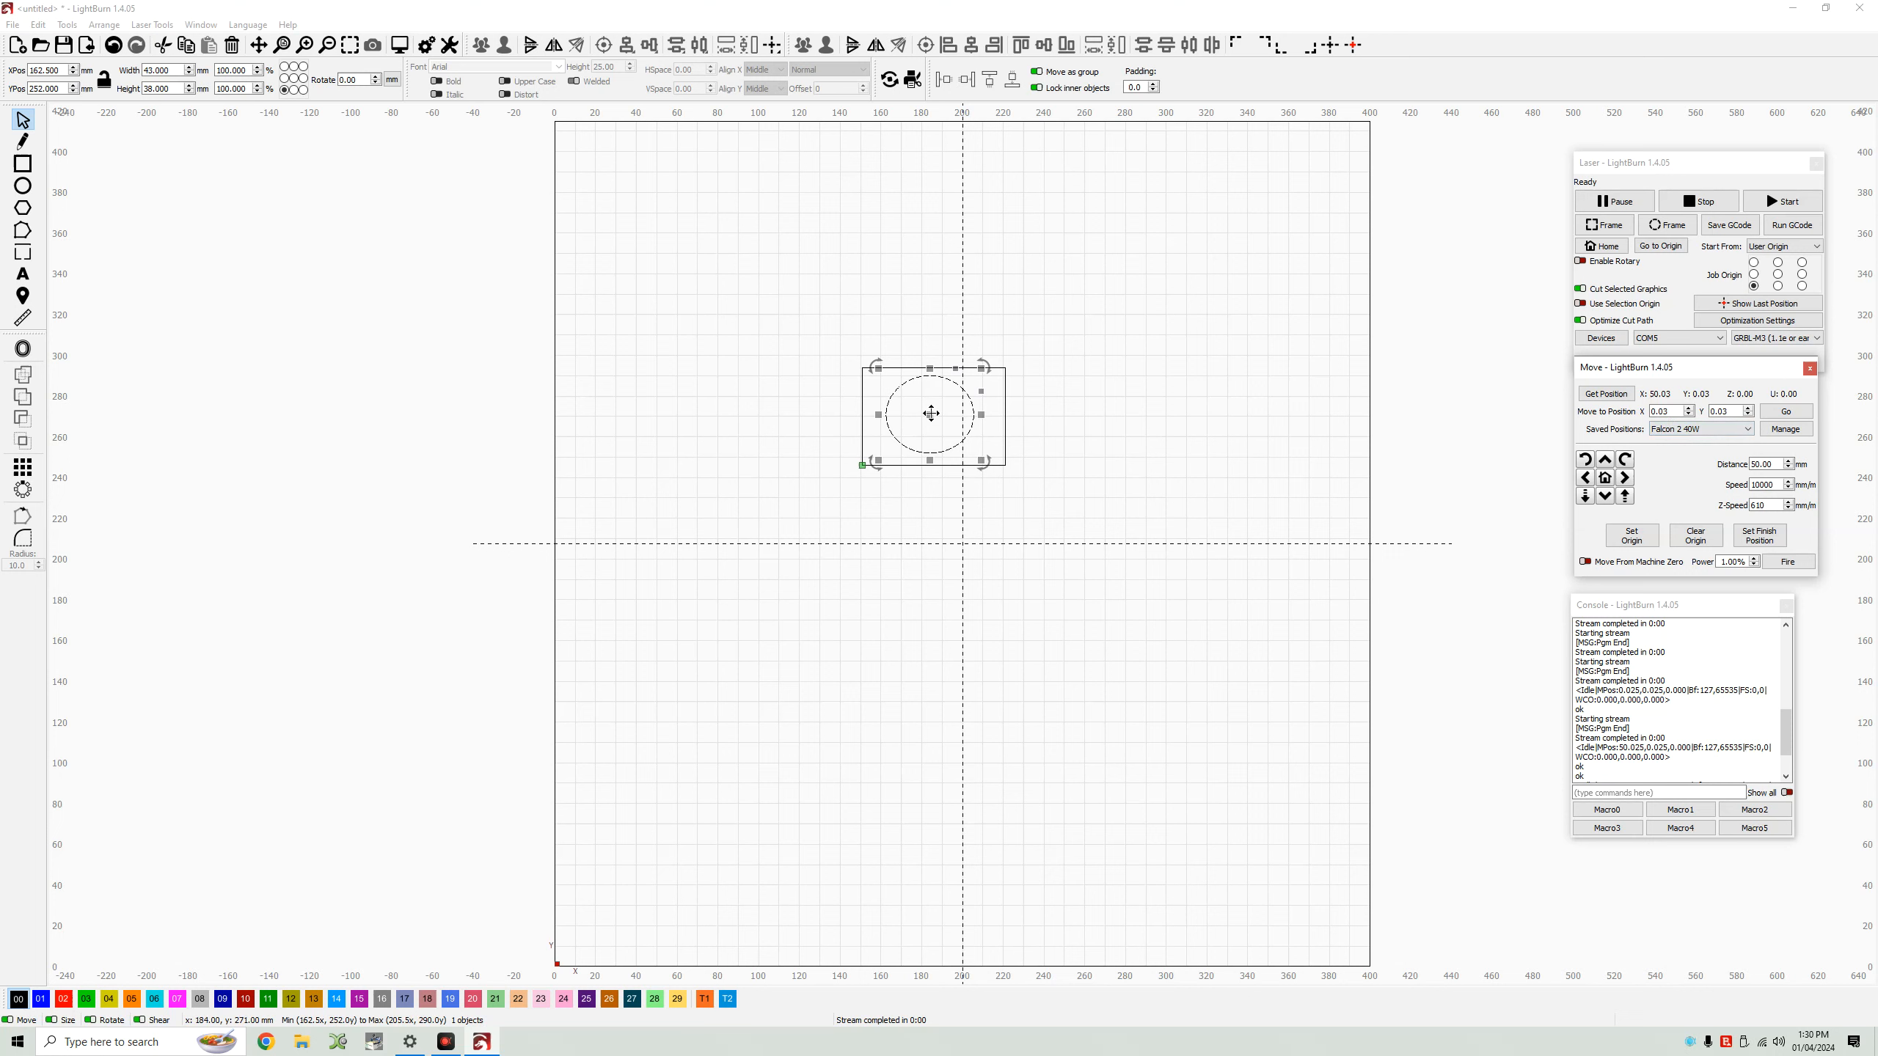
{"action": "left_click_drag", "start_coordinate": [931, 413], "coordinate": [934, 430]}
{"action": "left_click_drag", "start_coordinate": [941, 489], "coordinate": [862, 173]}
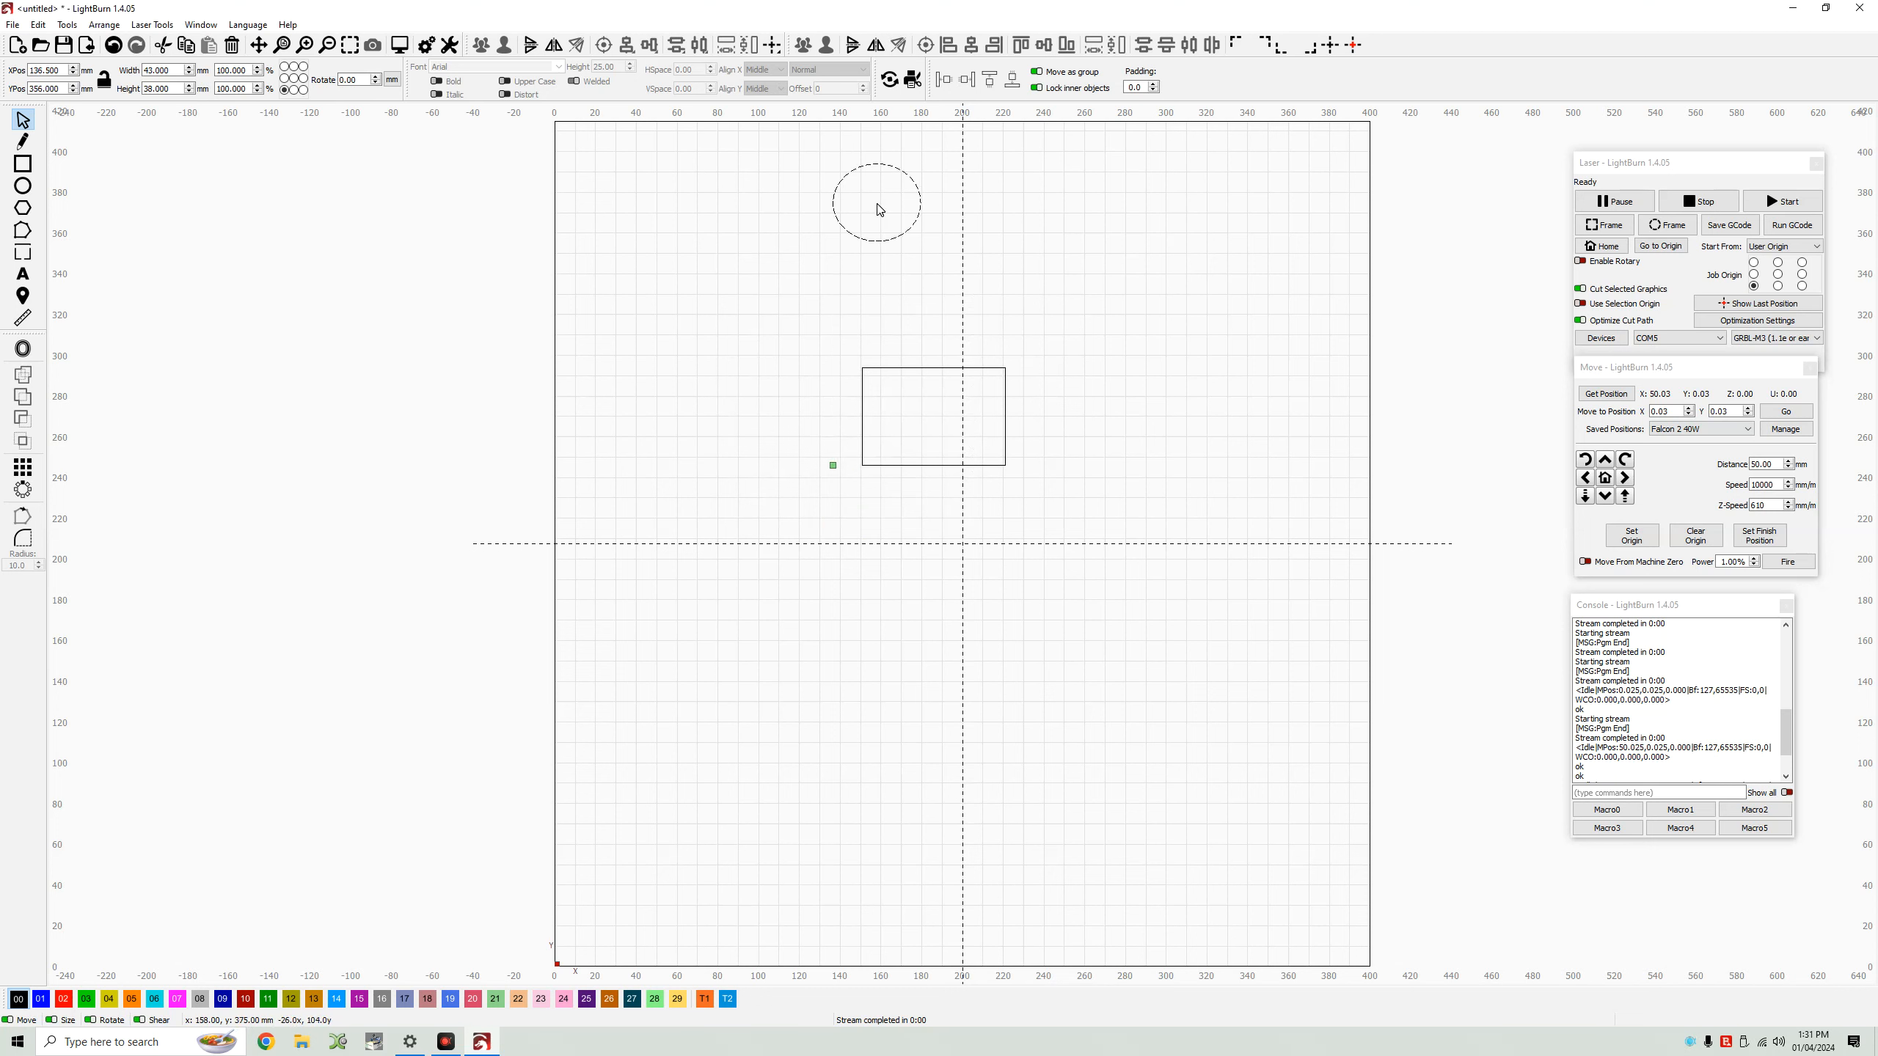
{"action": "left_click", "coordinate": [888, 209]}
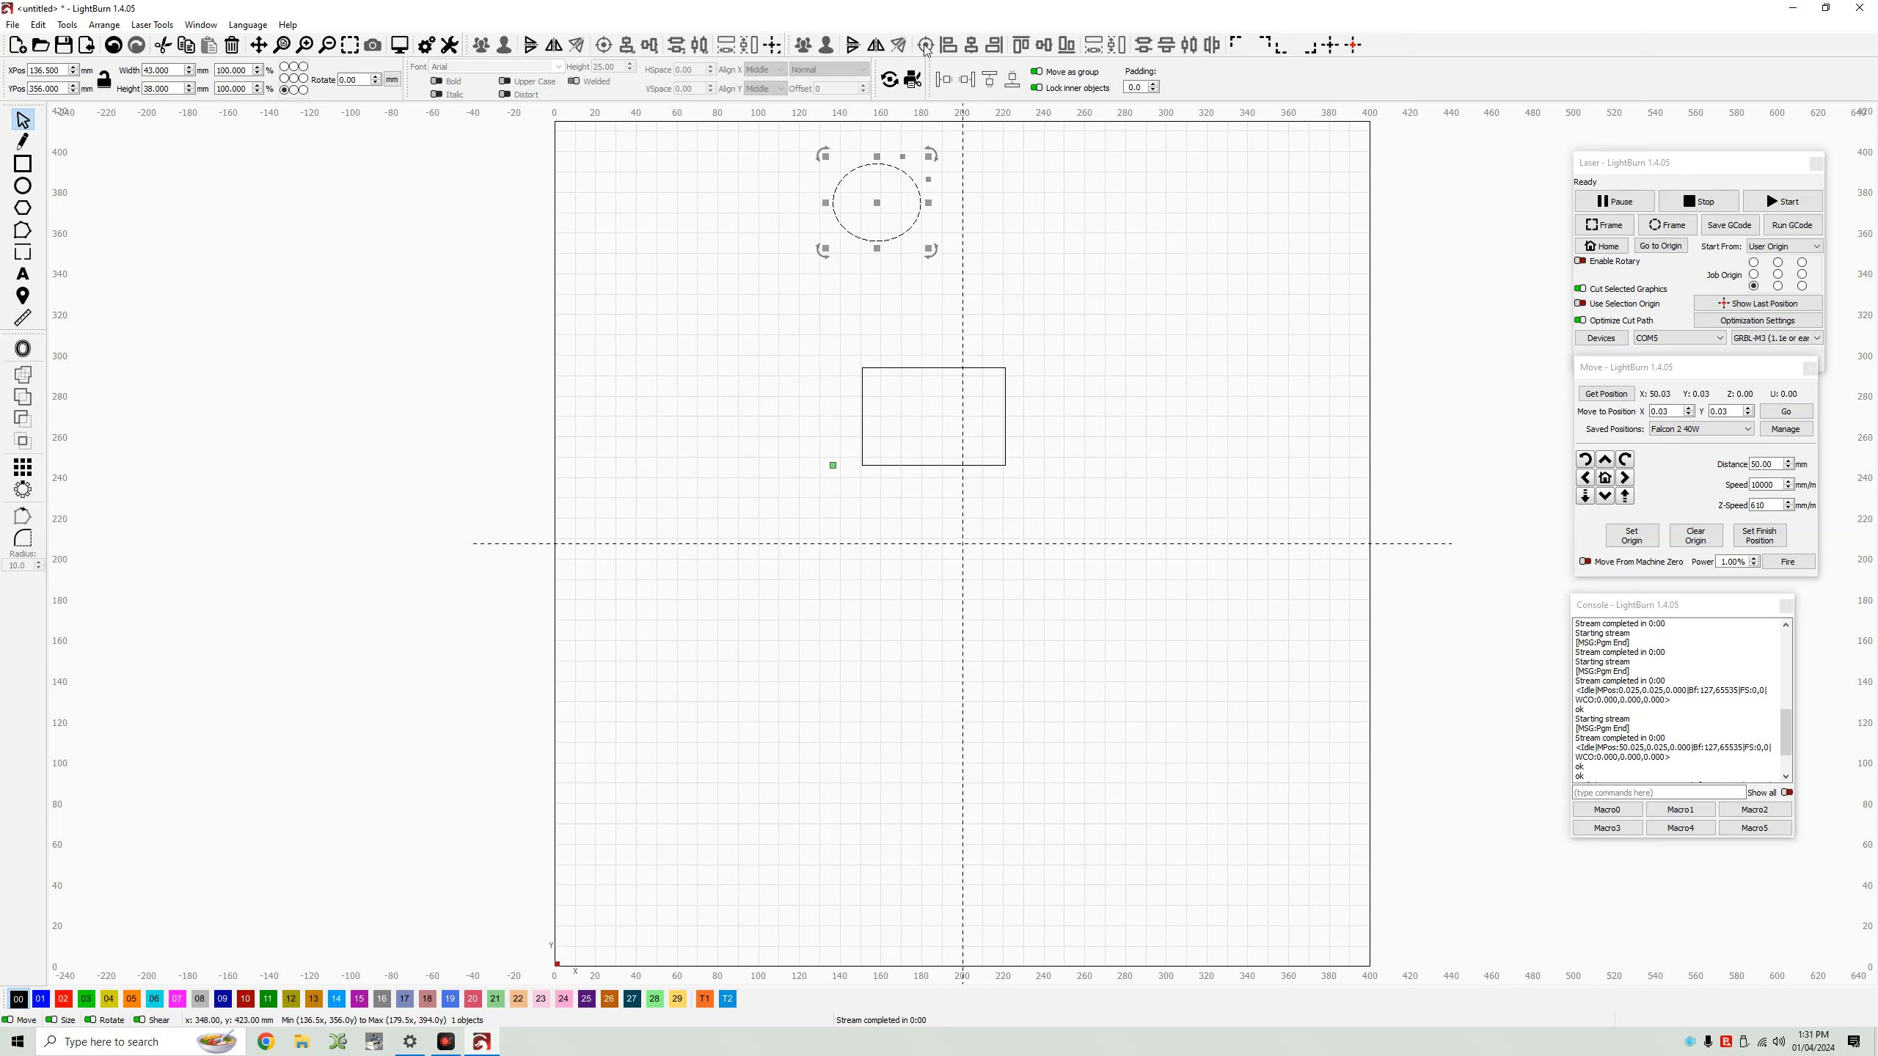
{"action": "left_click", "coordinate": [773, 45]}
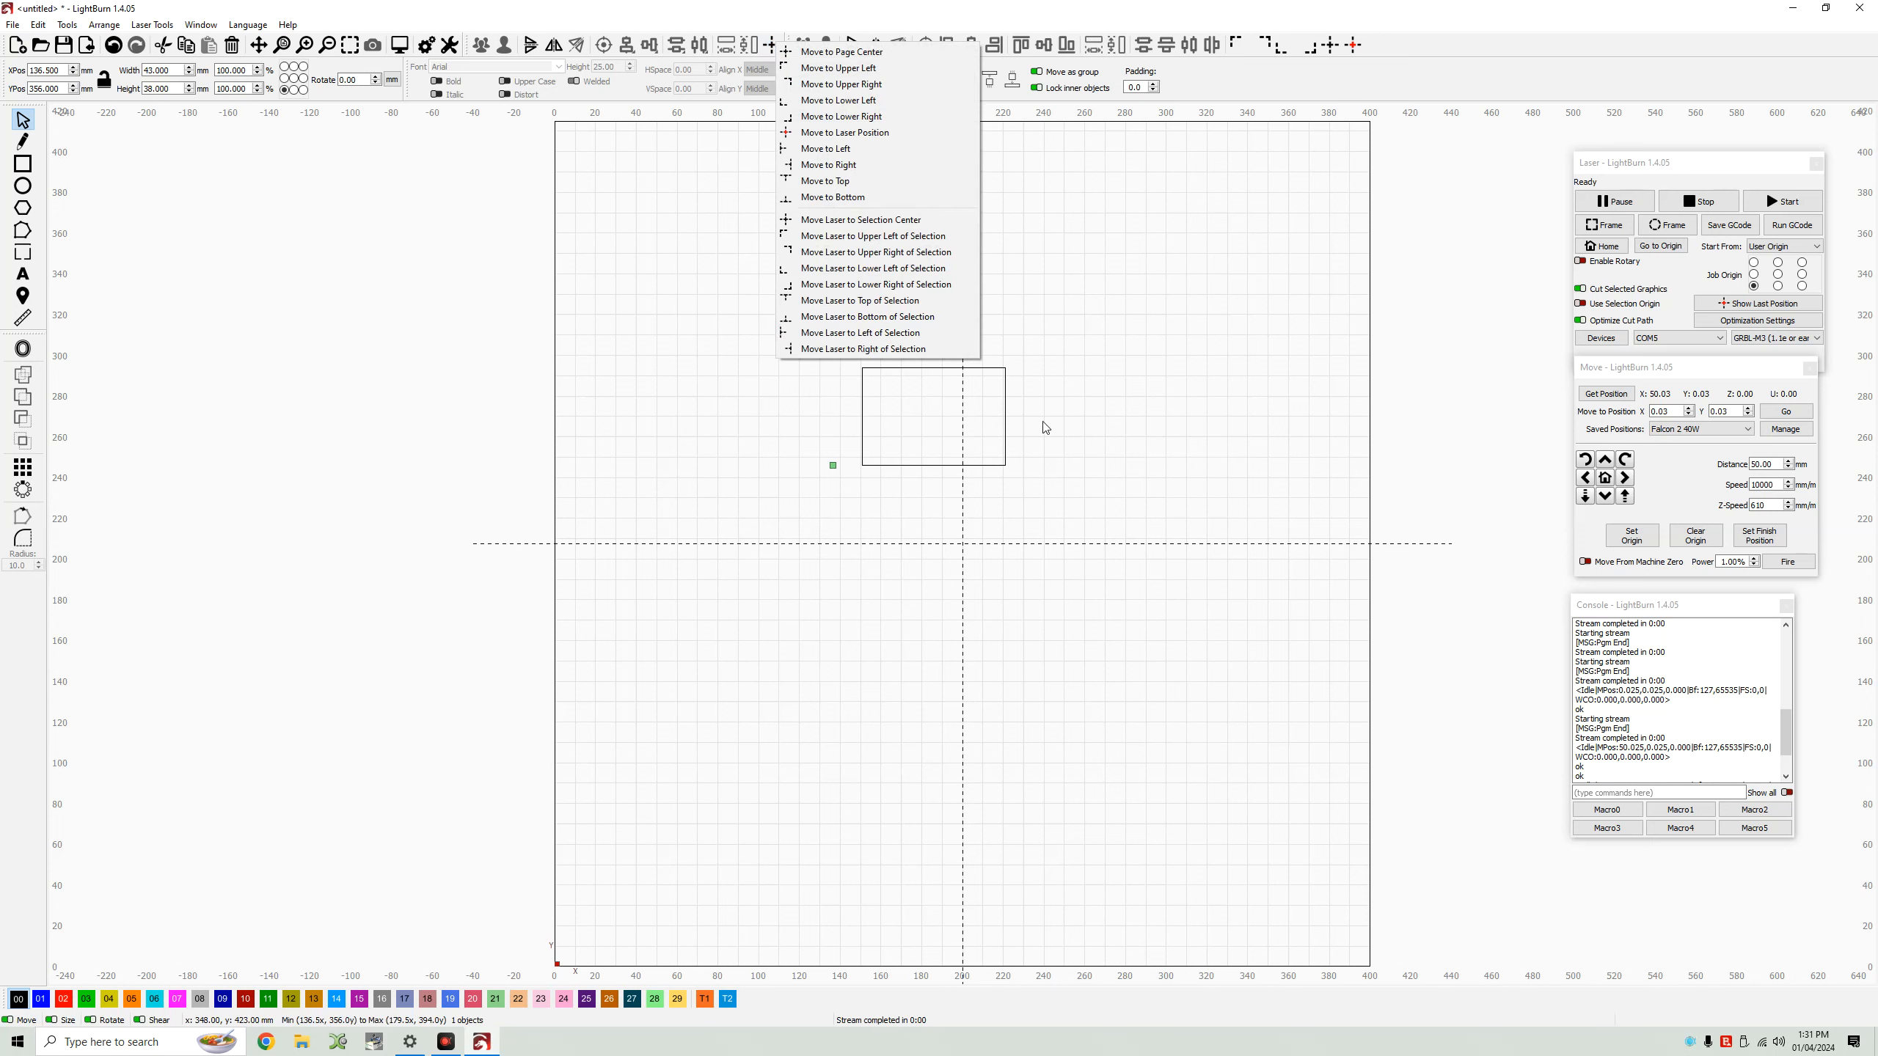
{"action": "left_click", "coordinate": [1062, 422]}
{"action": "left_click", "coordinate": [1063, 422]}
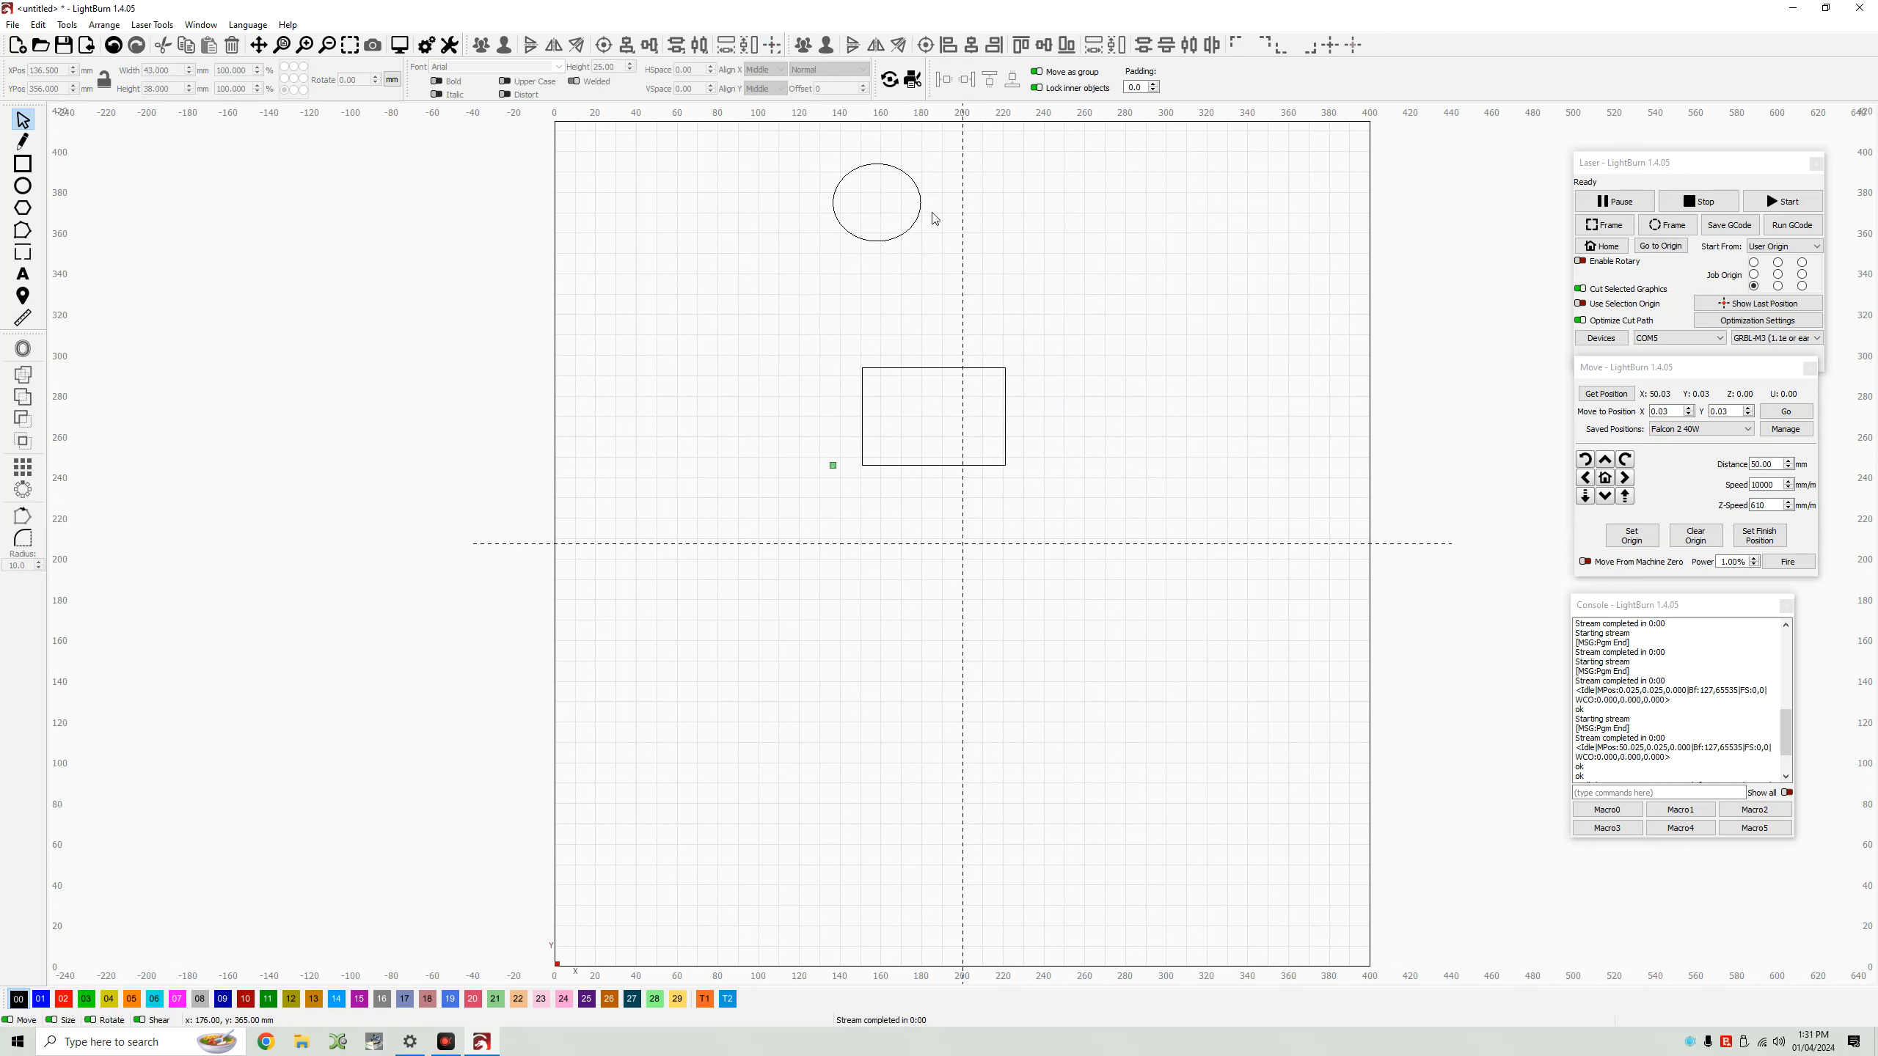
Move the ellipse and then the rectangle each to the current laser position.
{"action": "left_click", "coordinate": [901, 237]}
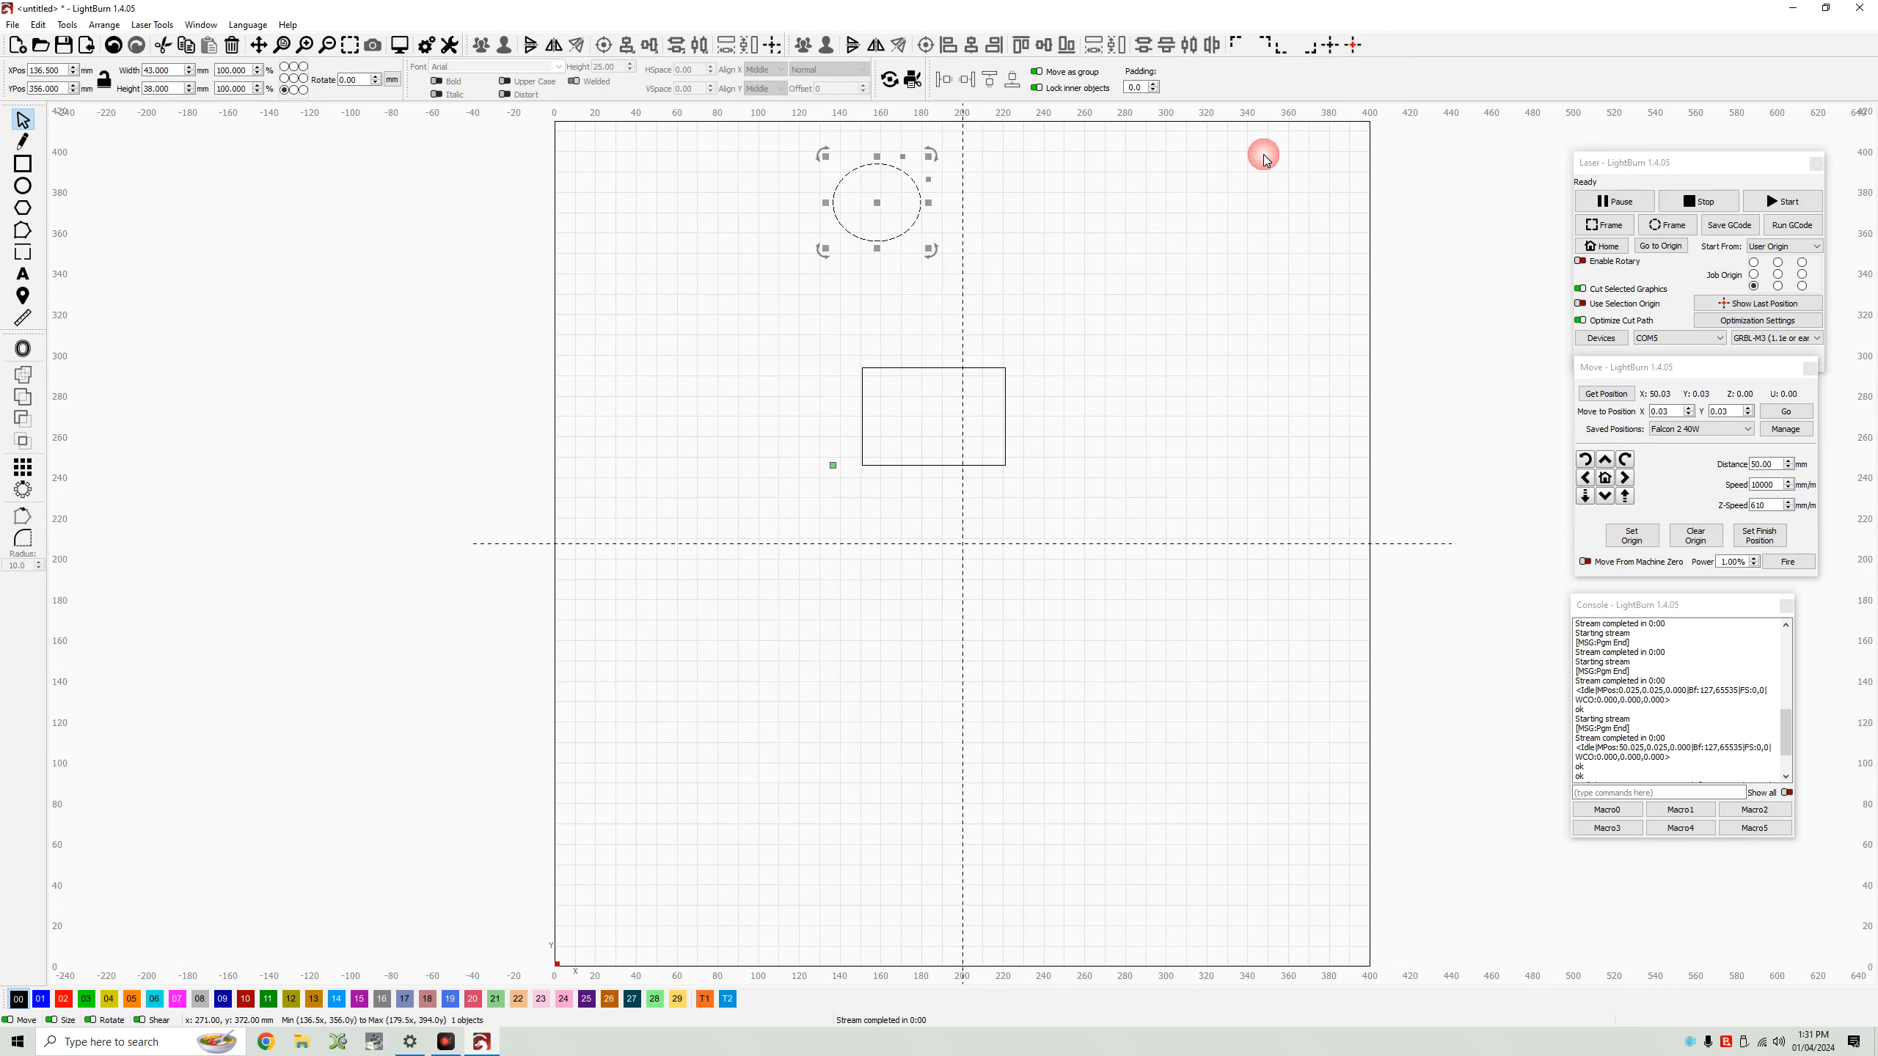
{"action": "left_click", "coordinate": [1331, 45]}
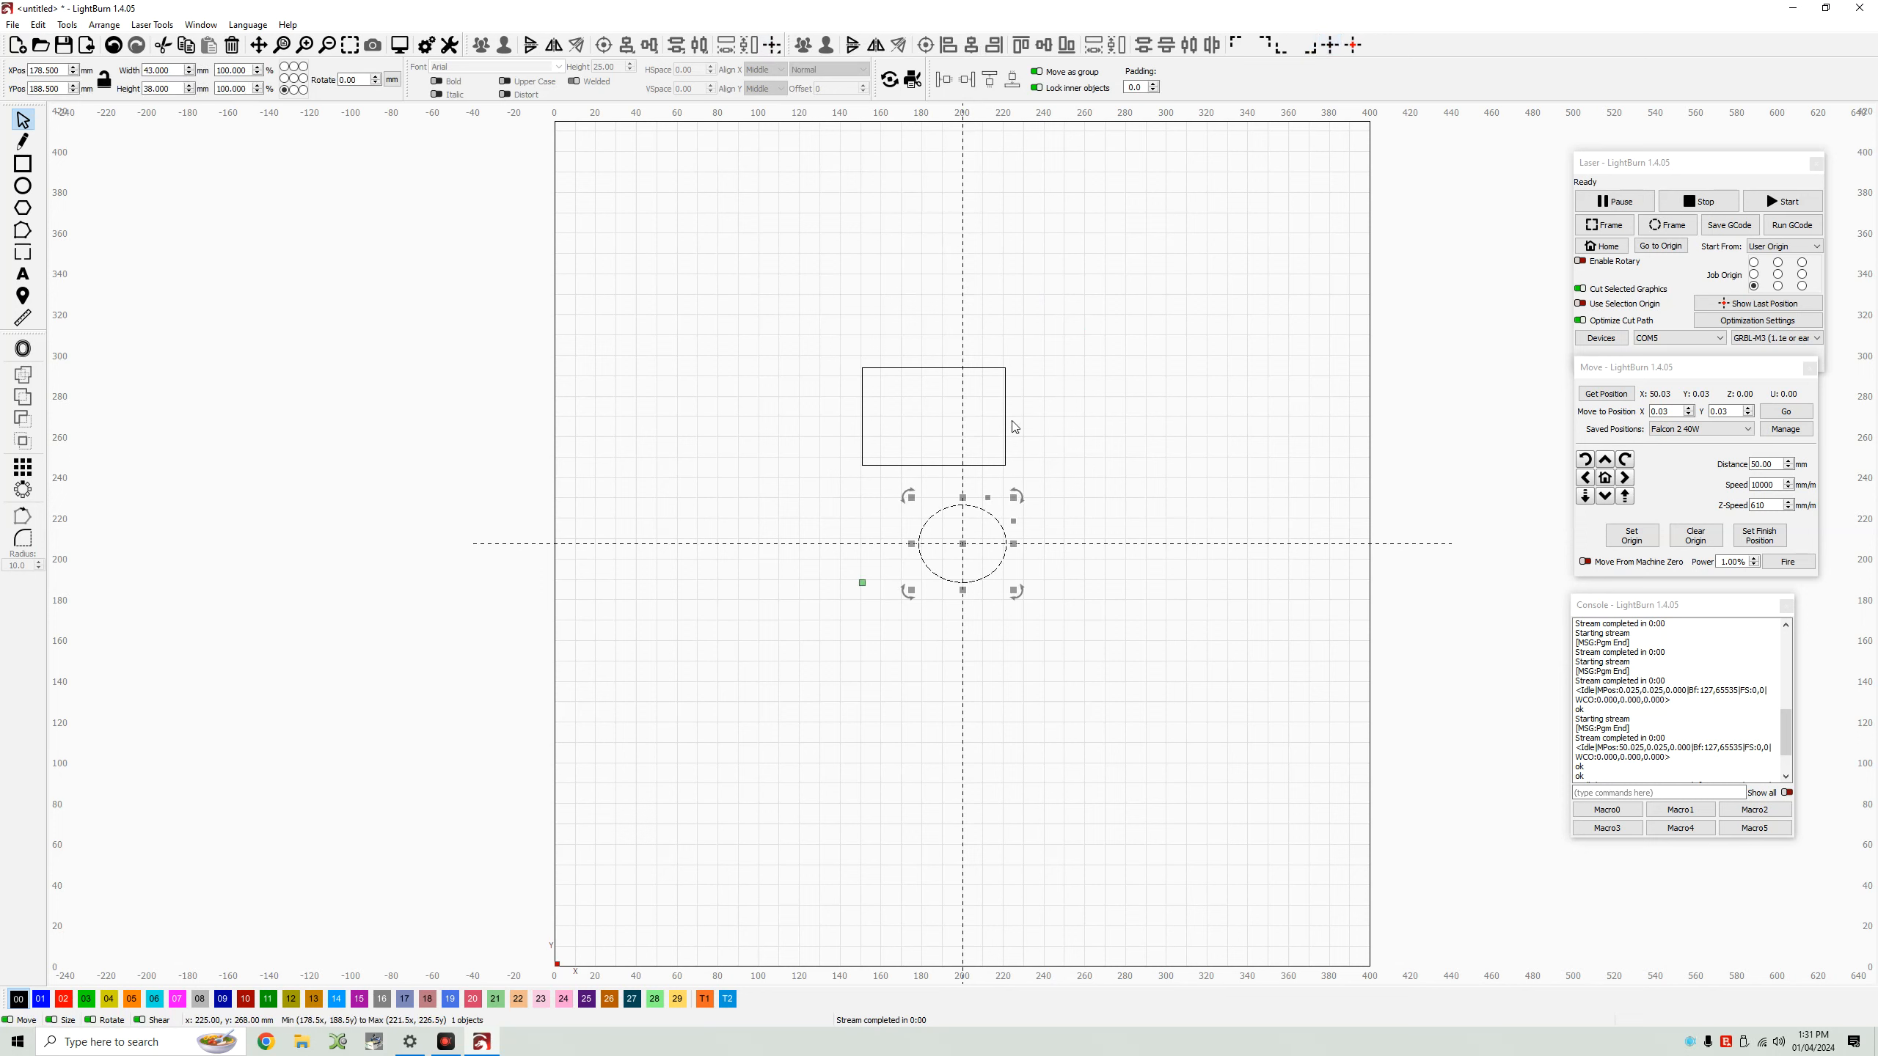
{"action": "left_click", "coordinate": [1006, 421]}
{"action": "left_click", "coordinate": [1330, 45]}
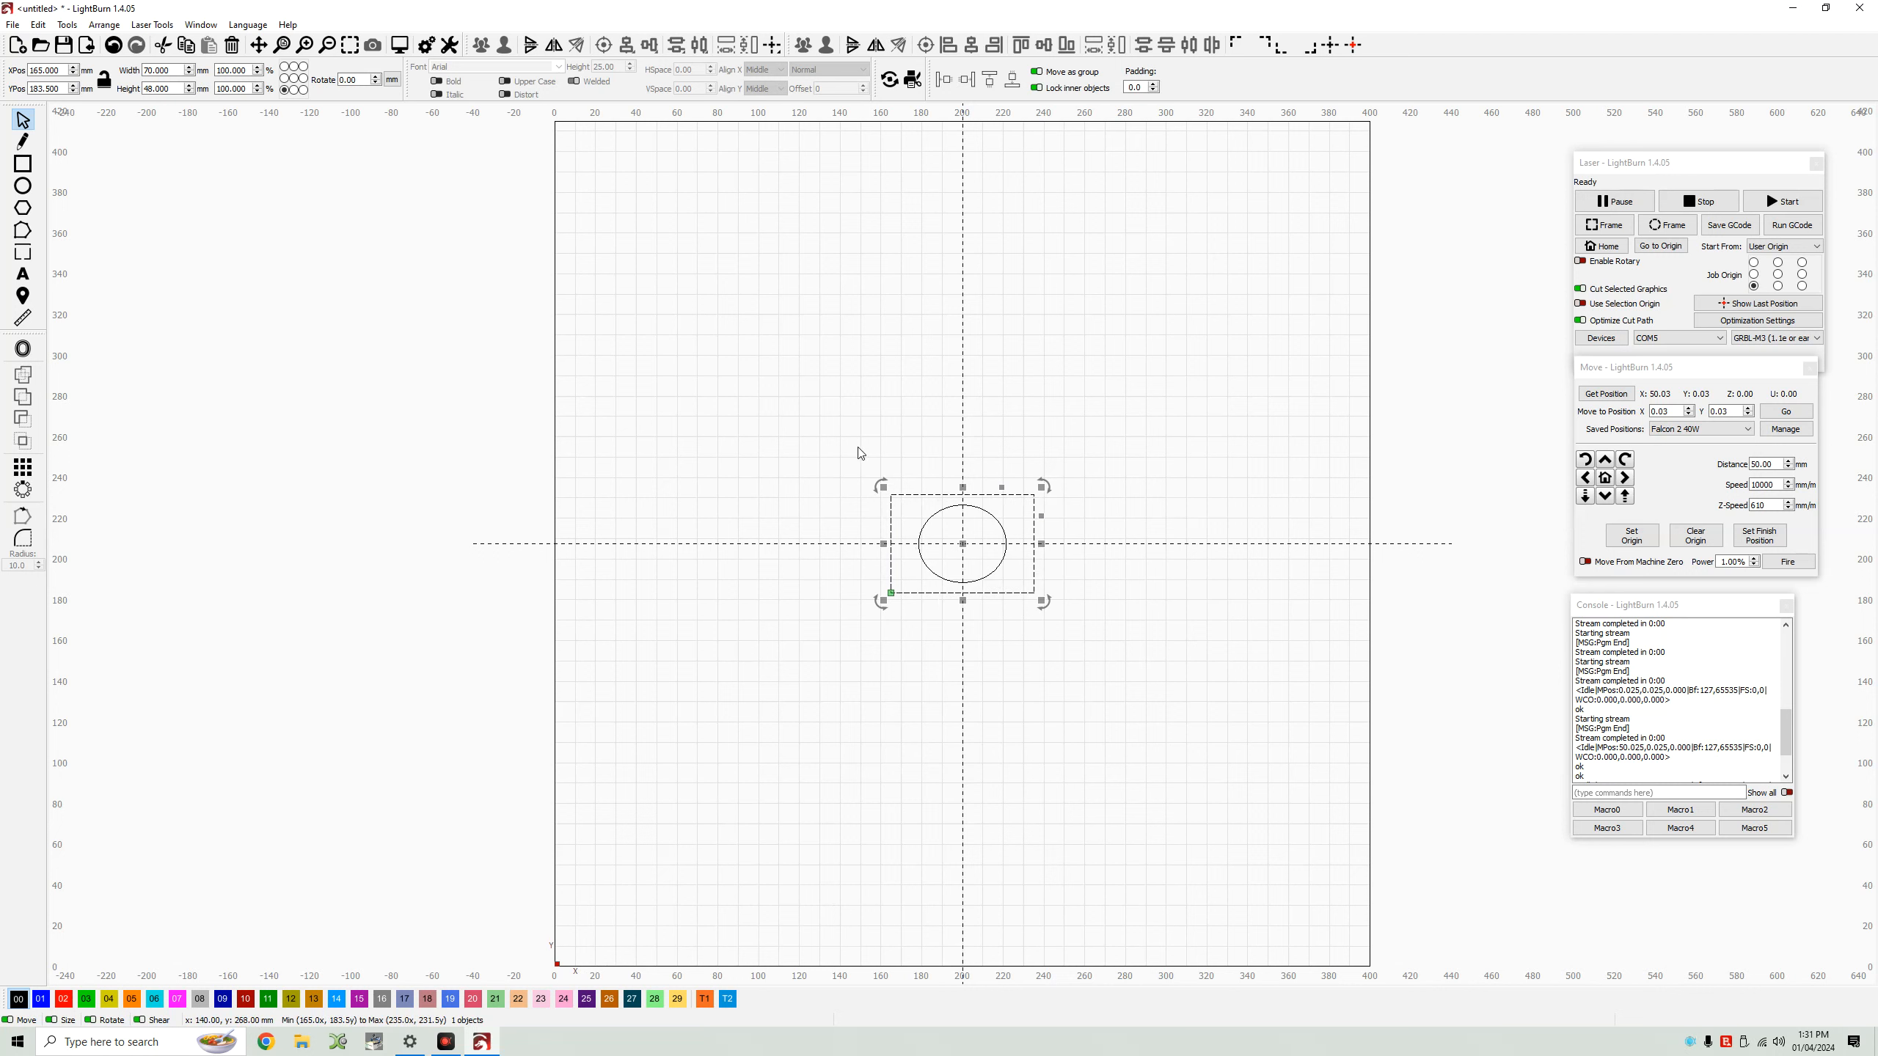
Move the rectangle and the ellipse to the workspace's lower-left corner, shifting the ellipse to about X 15.5 mm, Y 4 mm.
{"action": "left_click", "coordinate": [1286, 53]}
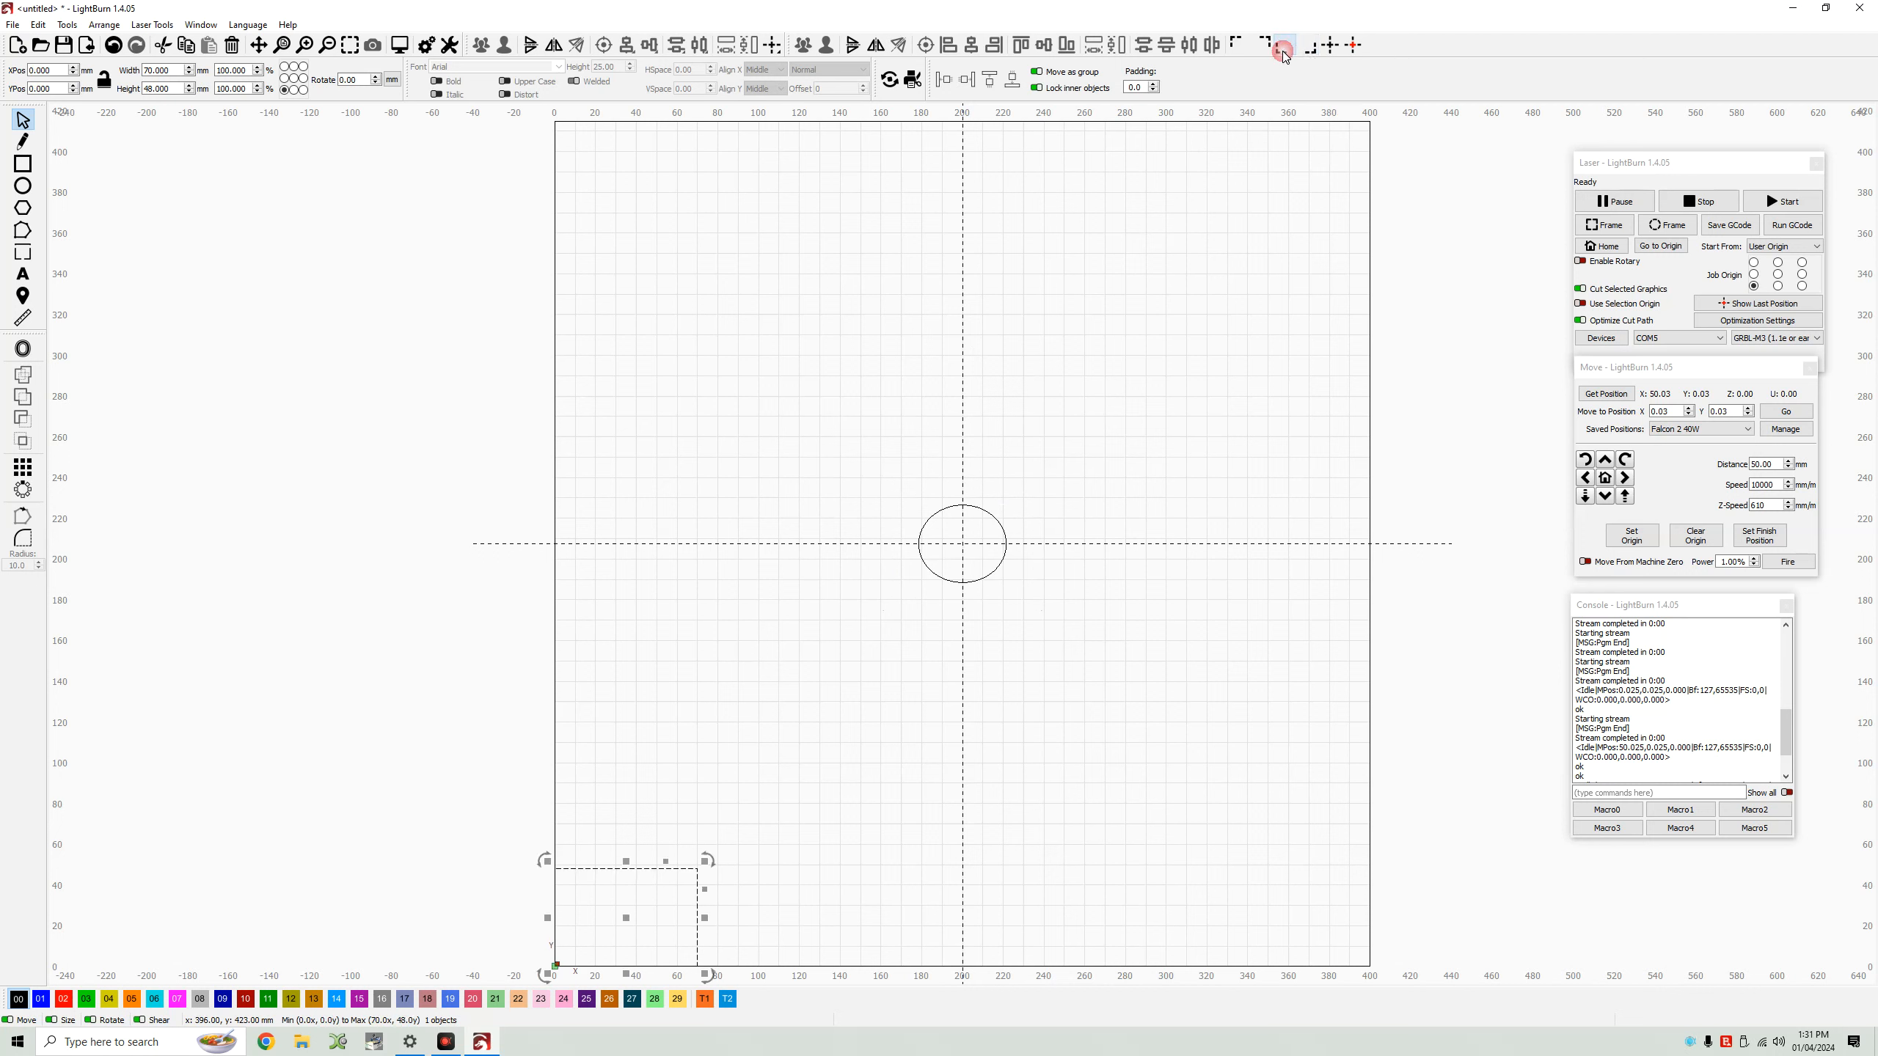
{"action": "left_click", "coordinate": [993, 516]}
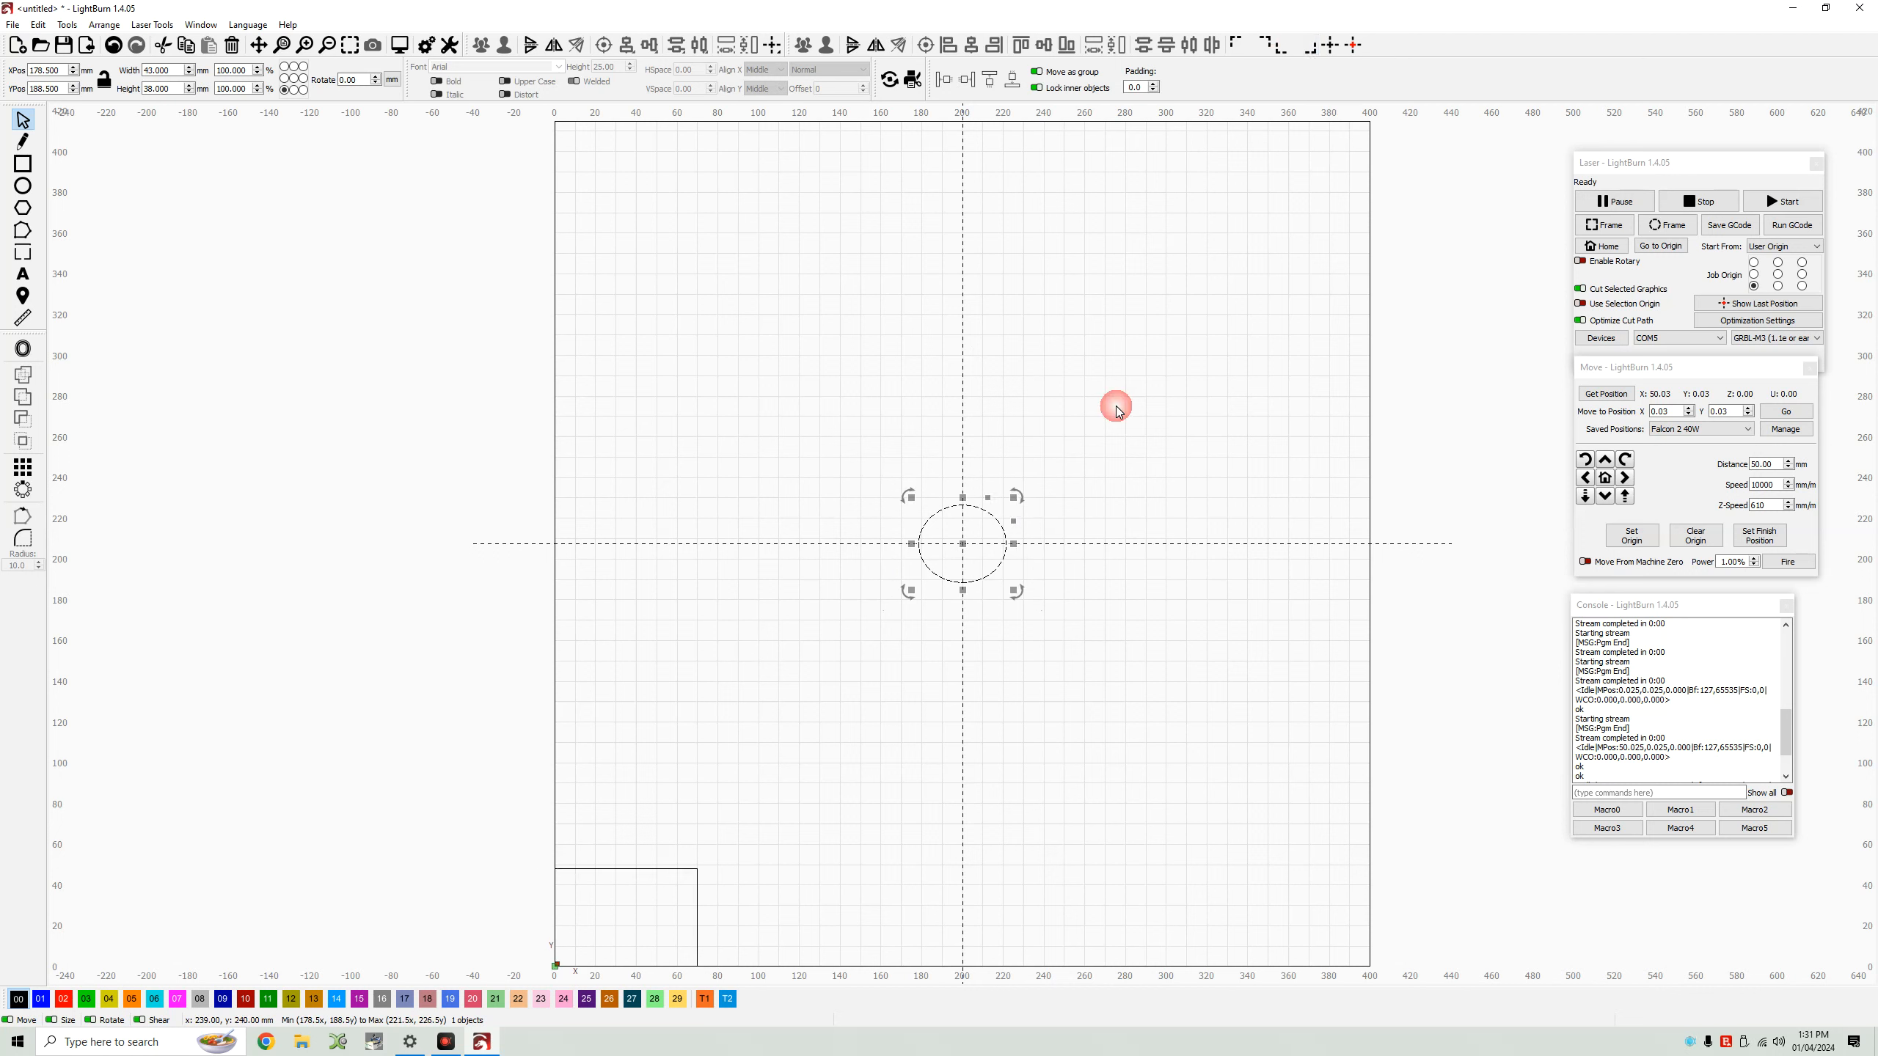
{"action": "left_click", "coordinate": [1286, 52]}
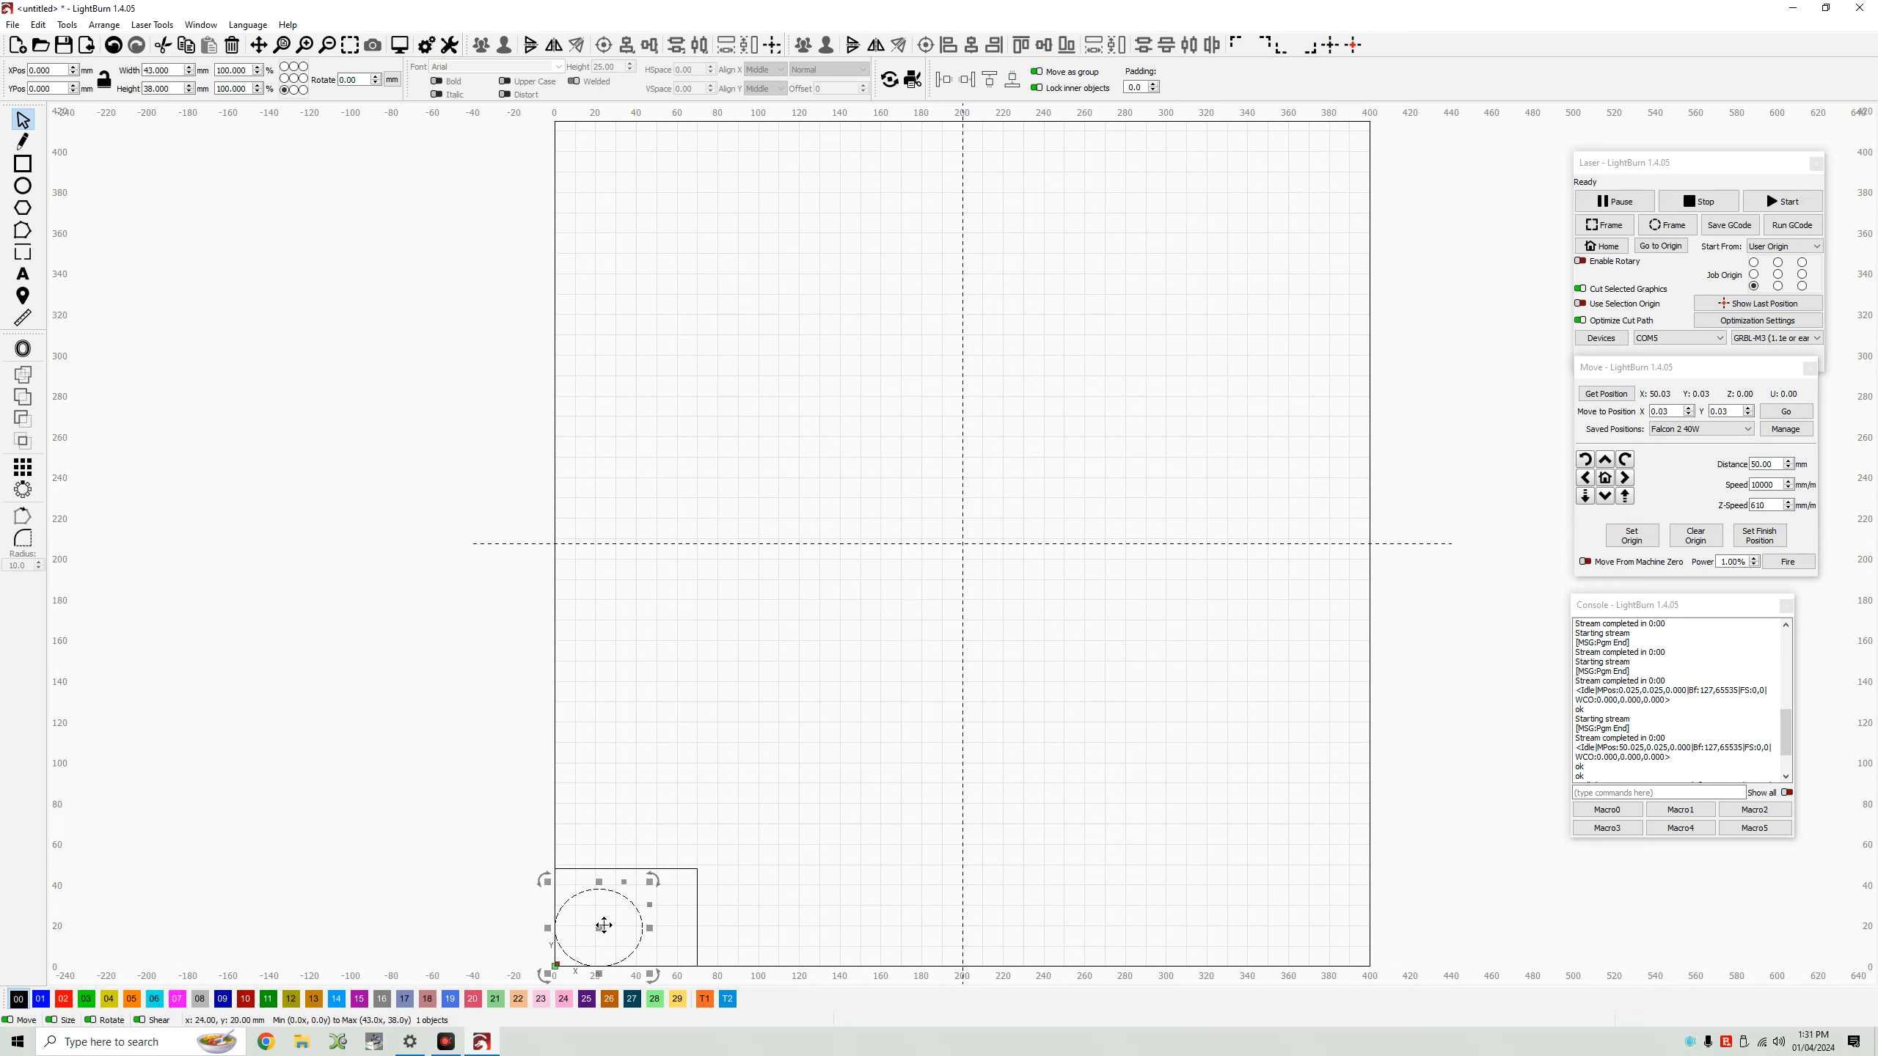
{"action": "left_click_drag", "start_coordinate": [602, 926], "coordinate": [634, 921]}
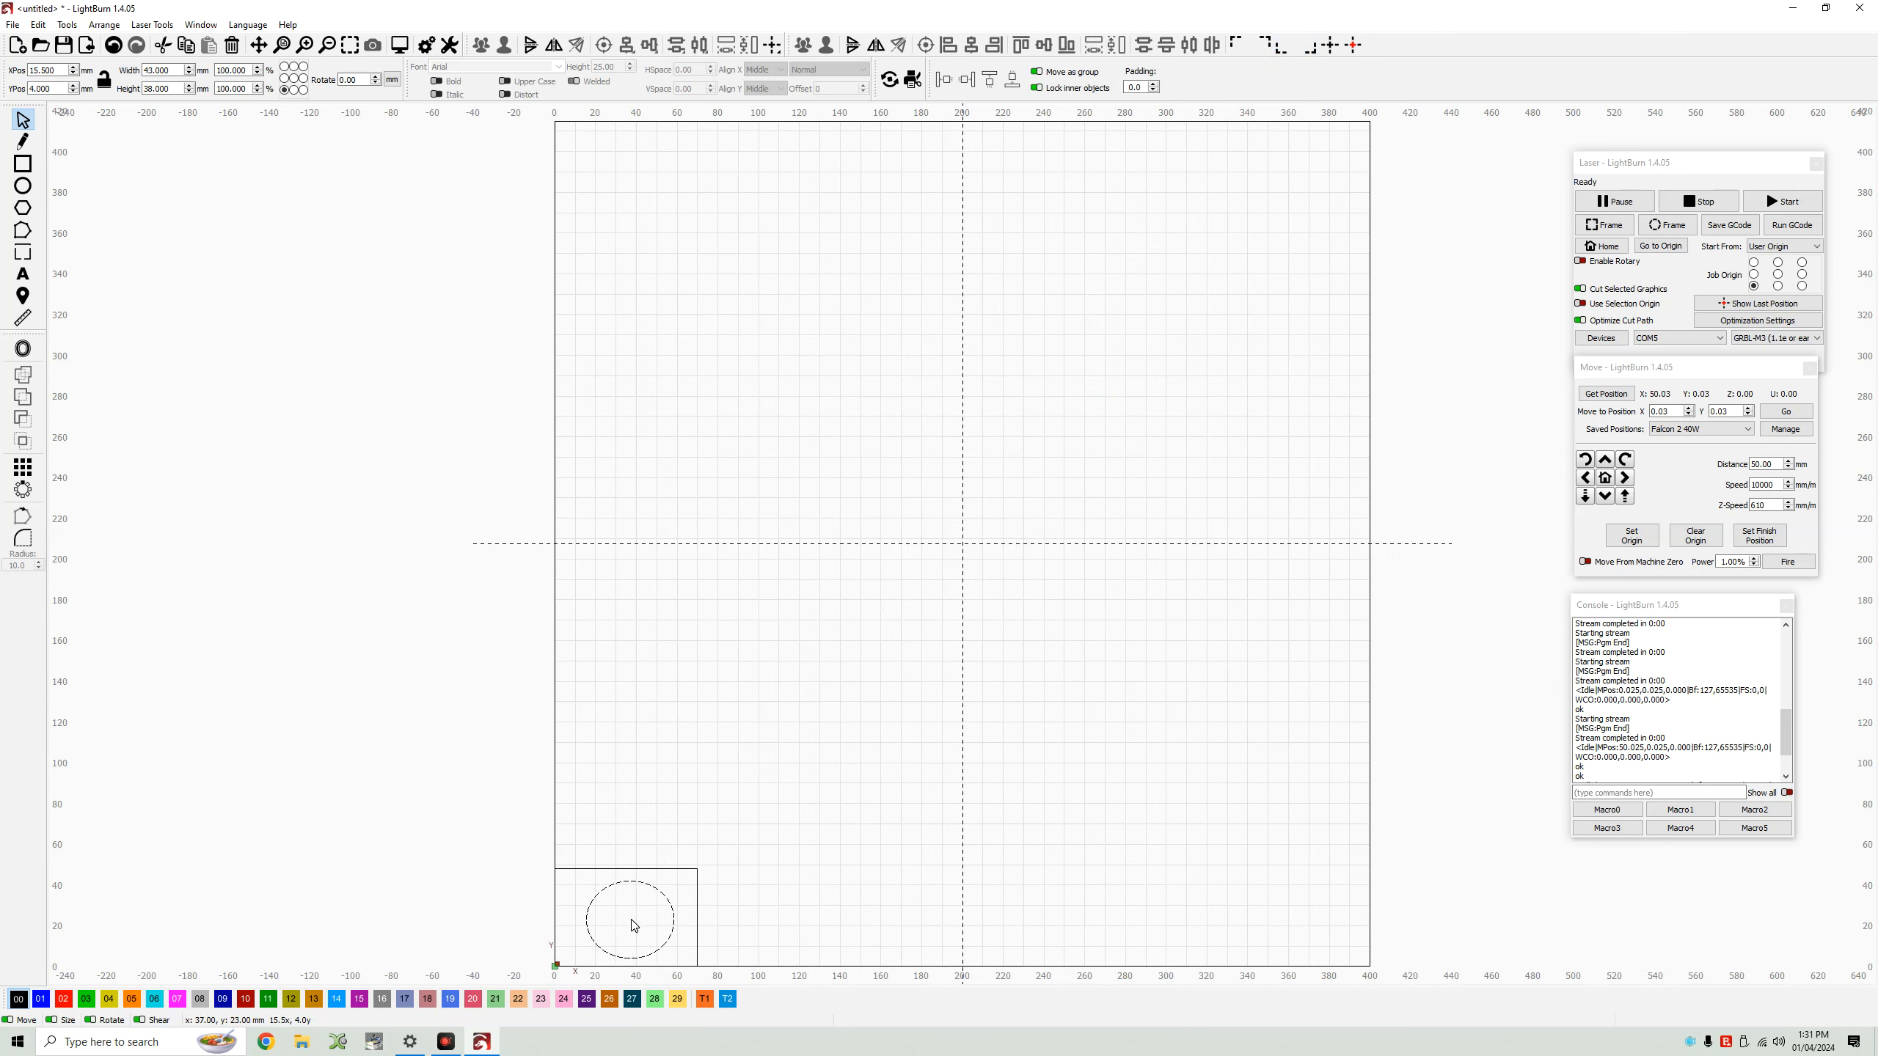
Center the ellipse and then the rectangle on the page.
{"action": "left_click", "coordinate": [668, 907]}
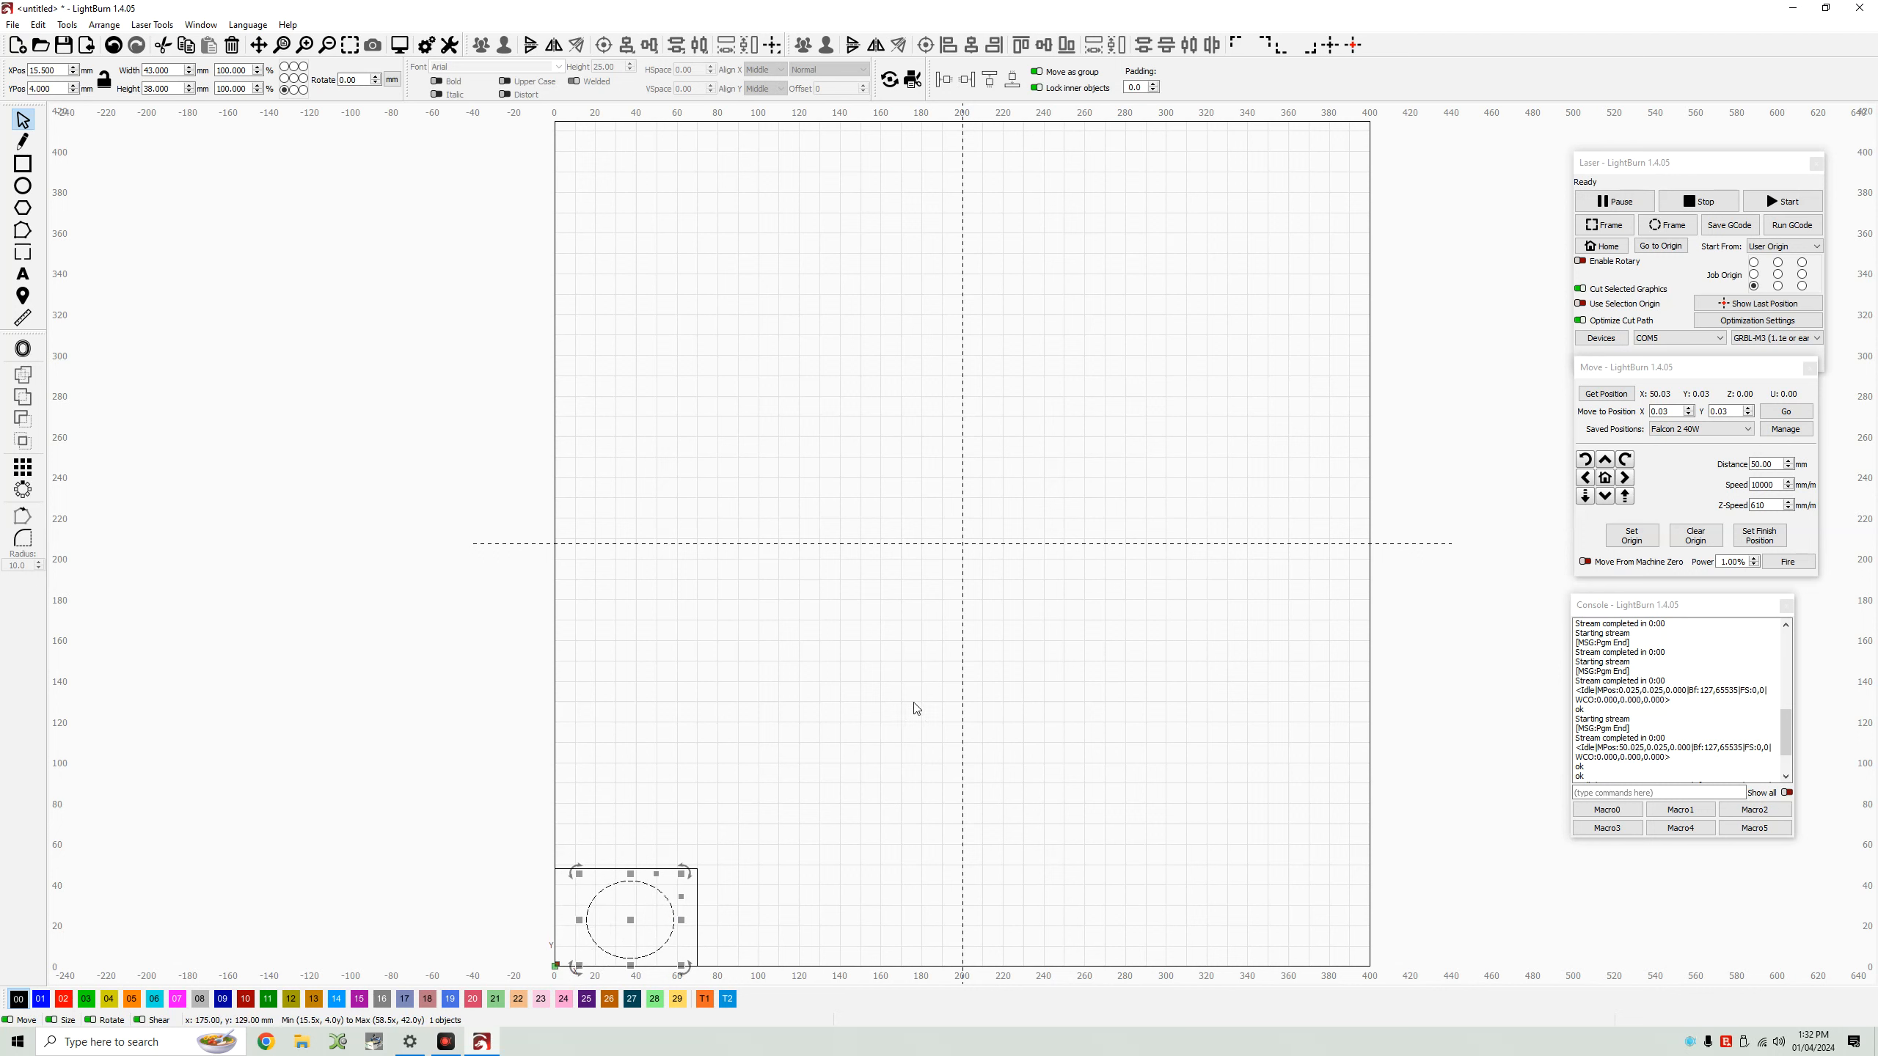
{"action": "key", "text": "p"}
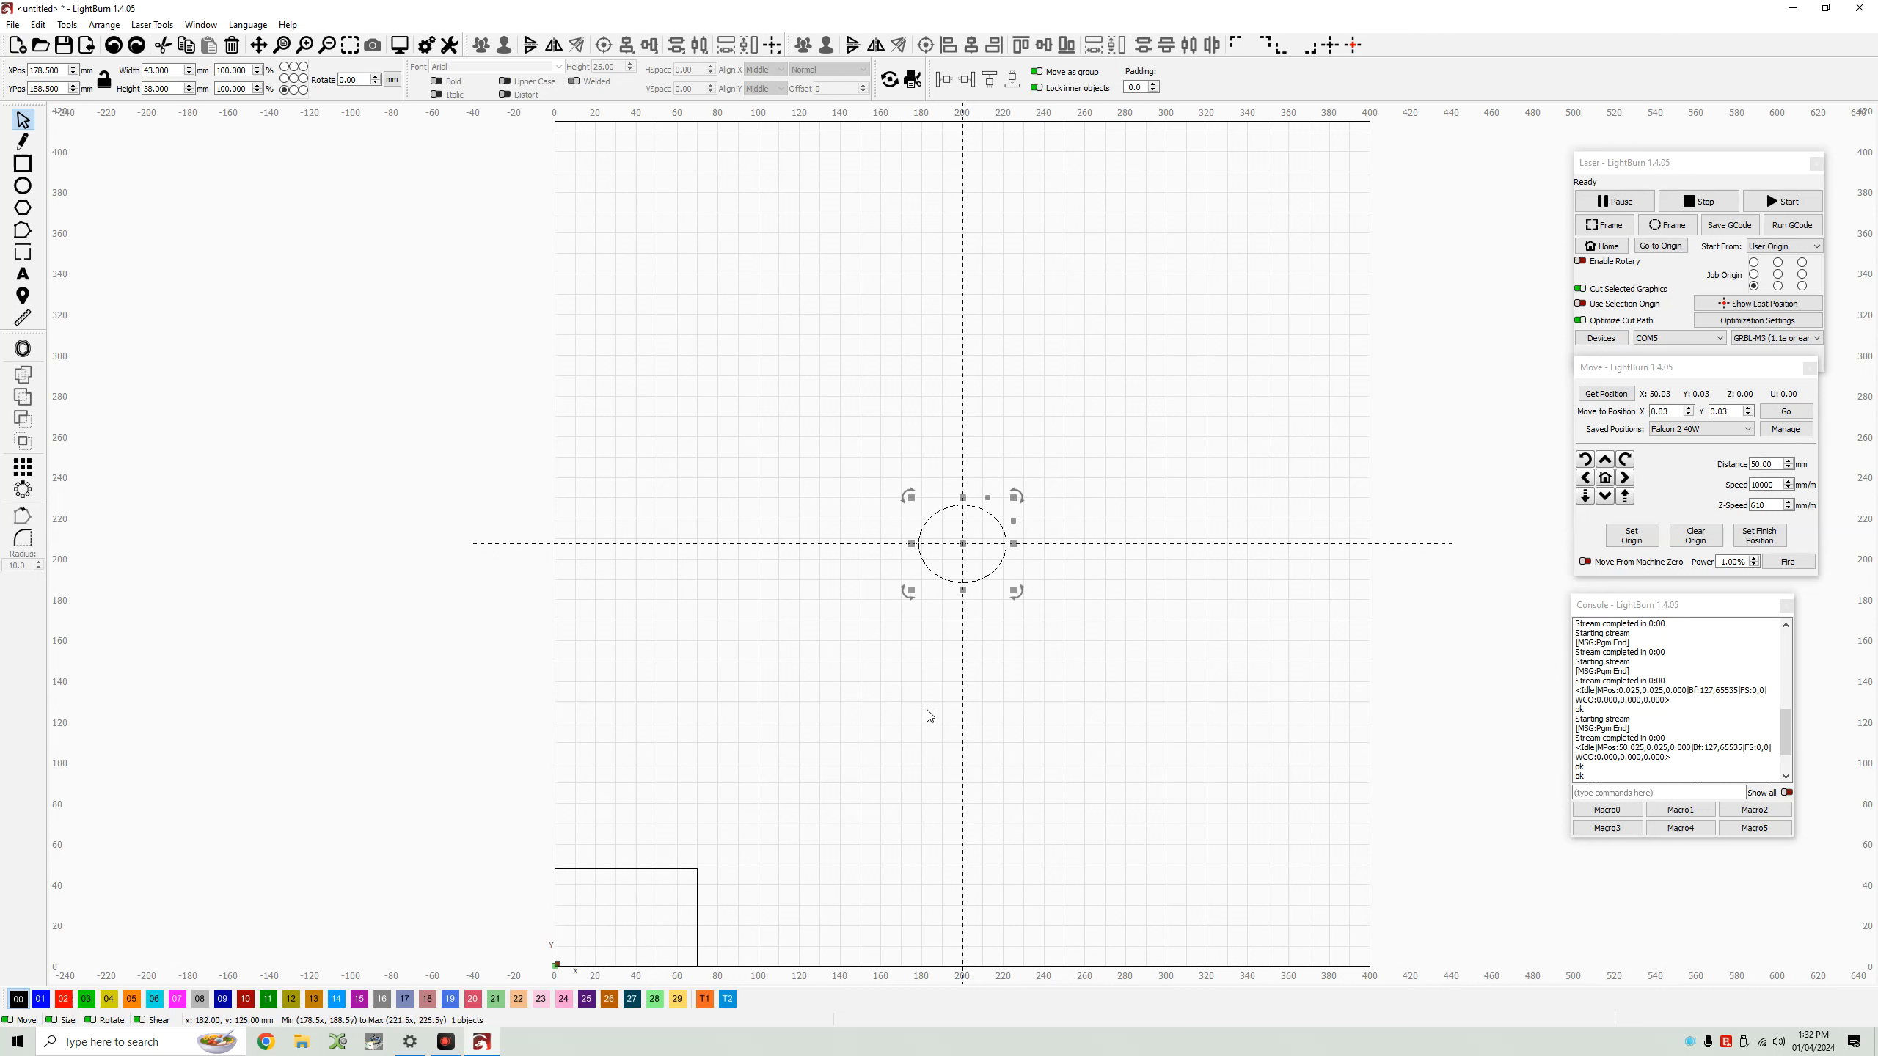
{"action": "key", "text": "Tab"}
{"action": "key", "text": "p"}
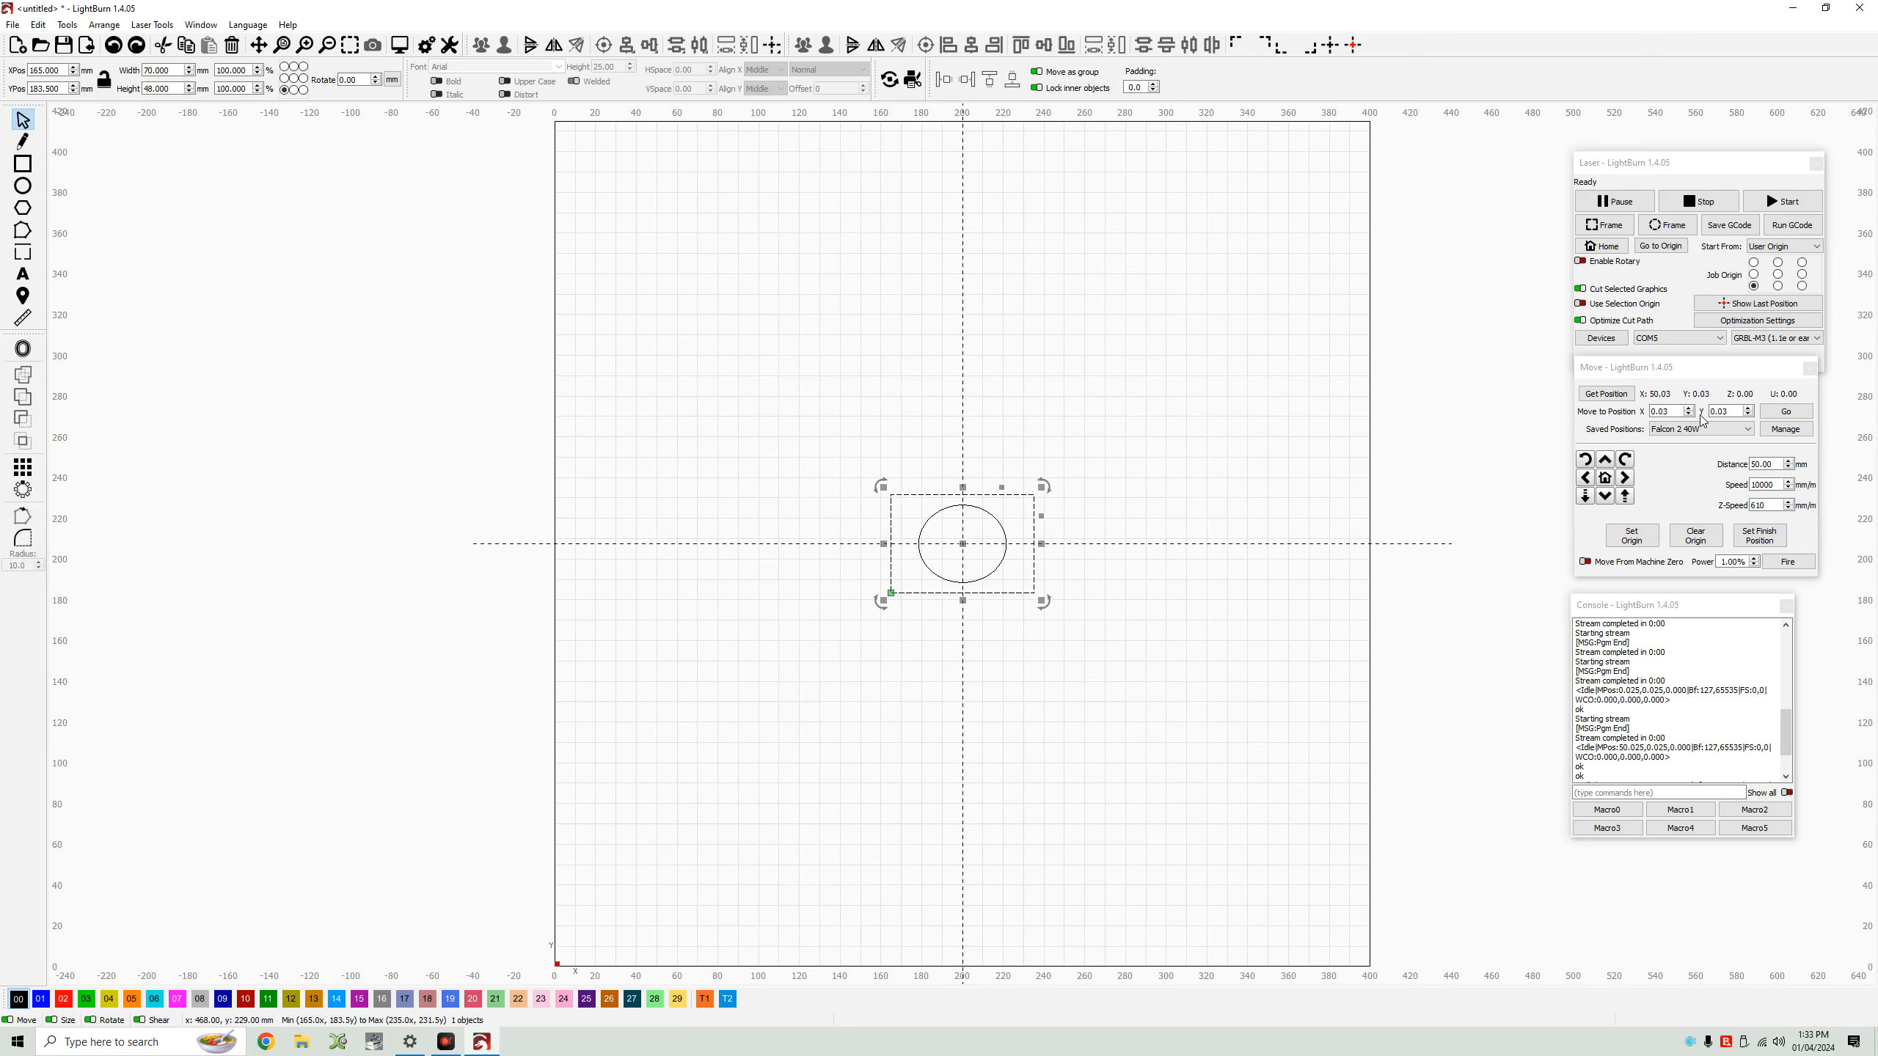
Read the current laser position and add it as a new entry in the Saved Positions manager.
{"action": "left_click", "coordinate": [1628, 404]}
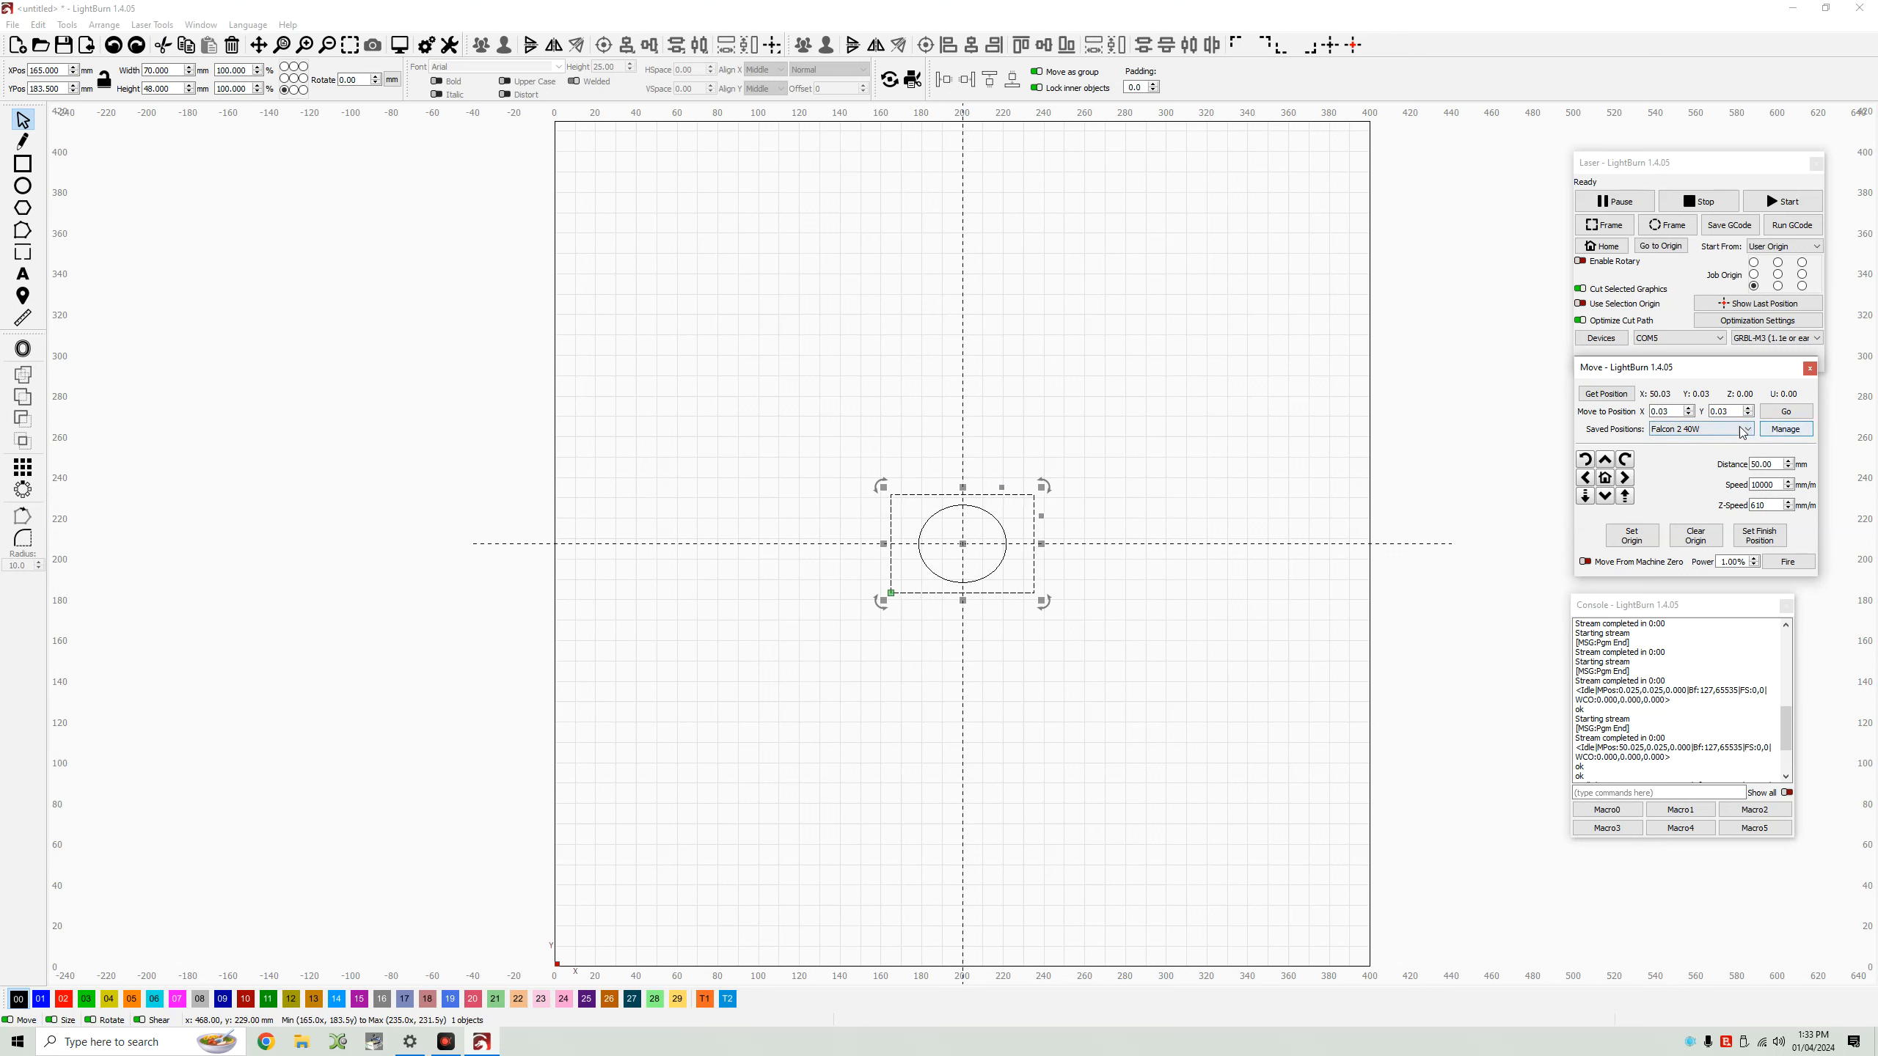
{"action": "left_click", "coordinate": [1768, 433]}
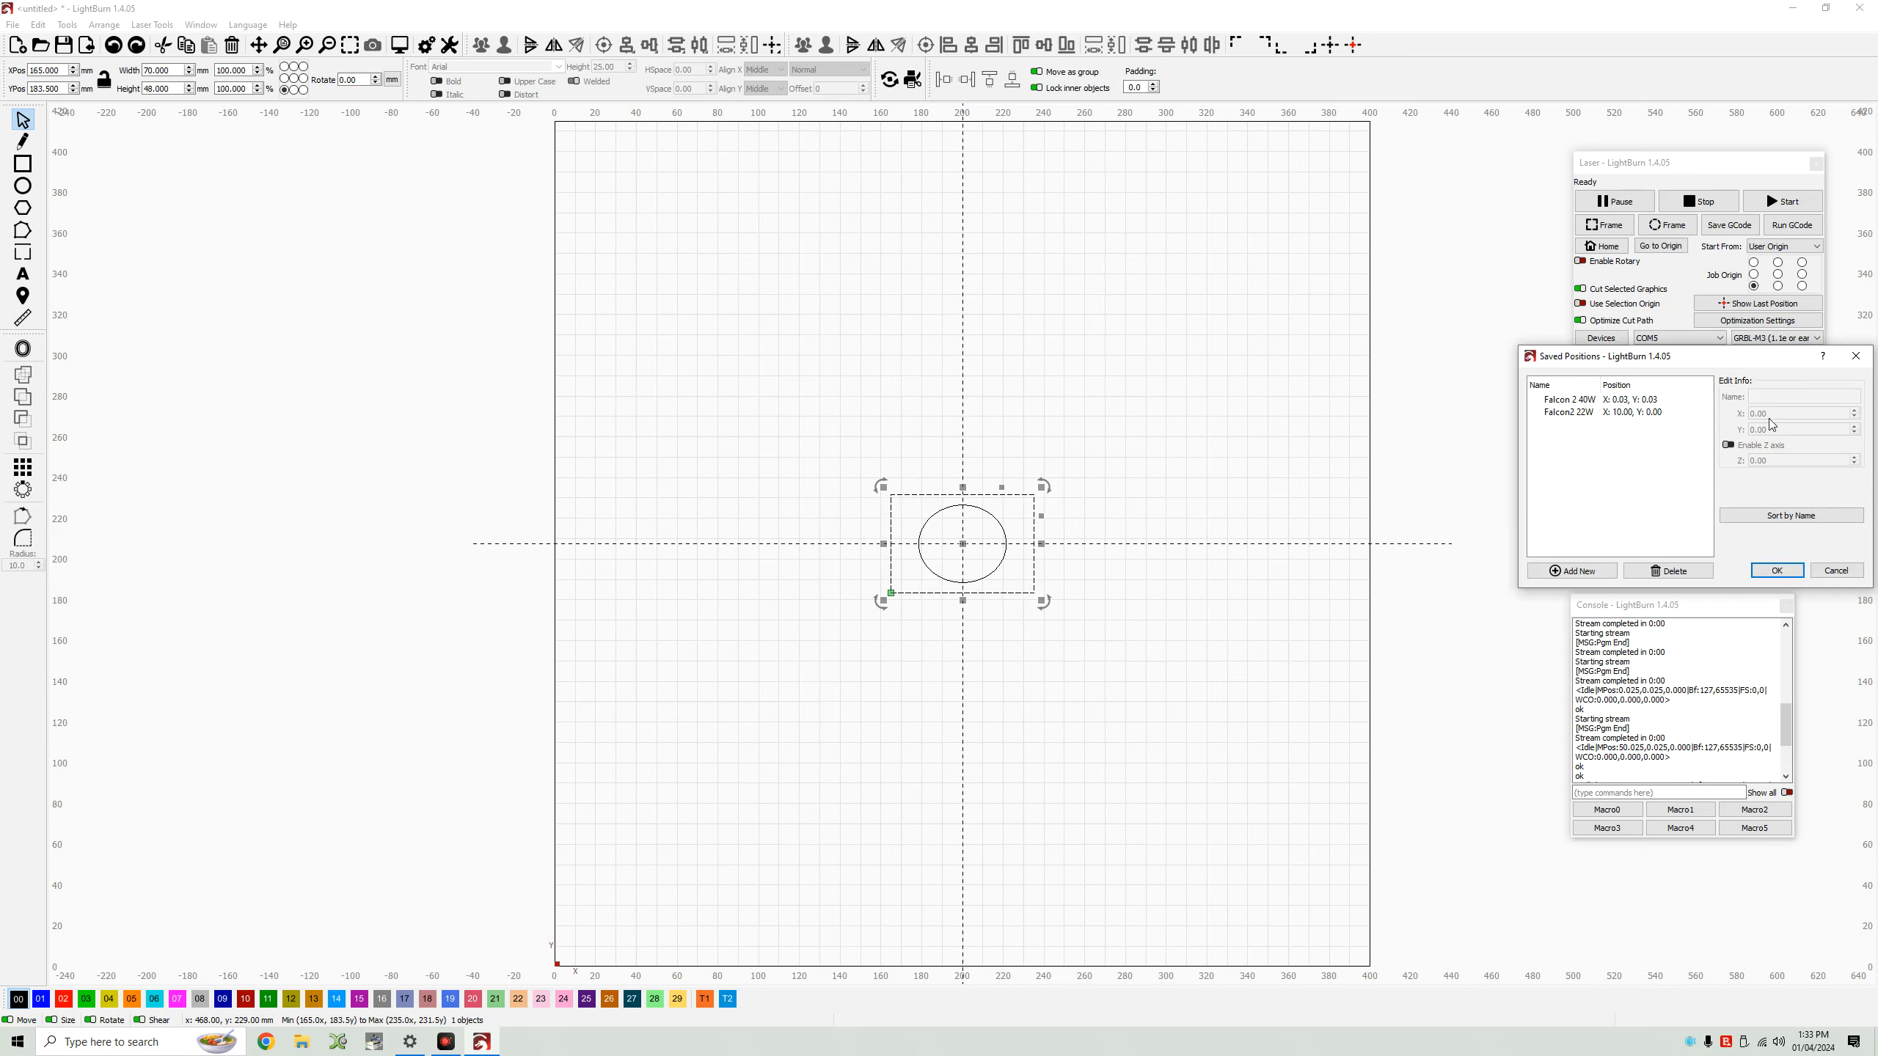
{"action": "left_click", "coordinate": [1610, 570]}
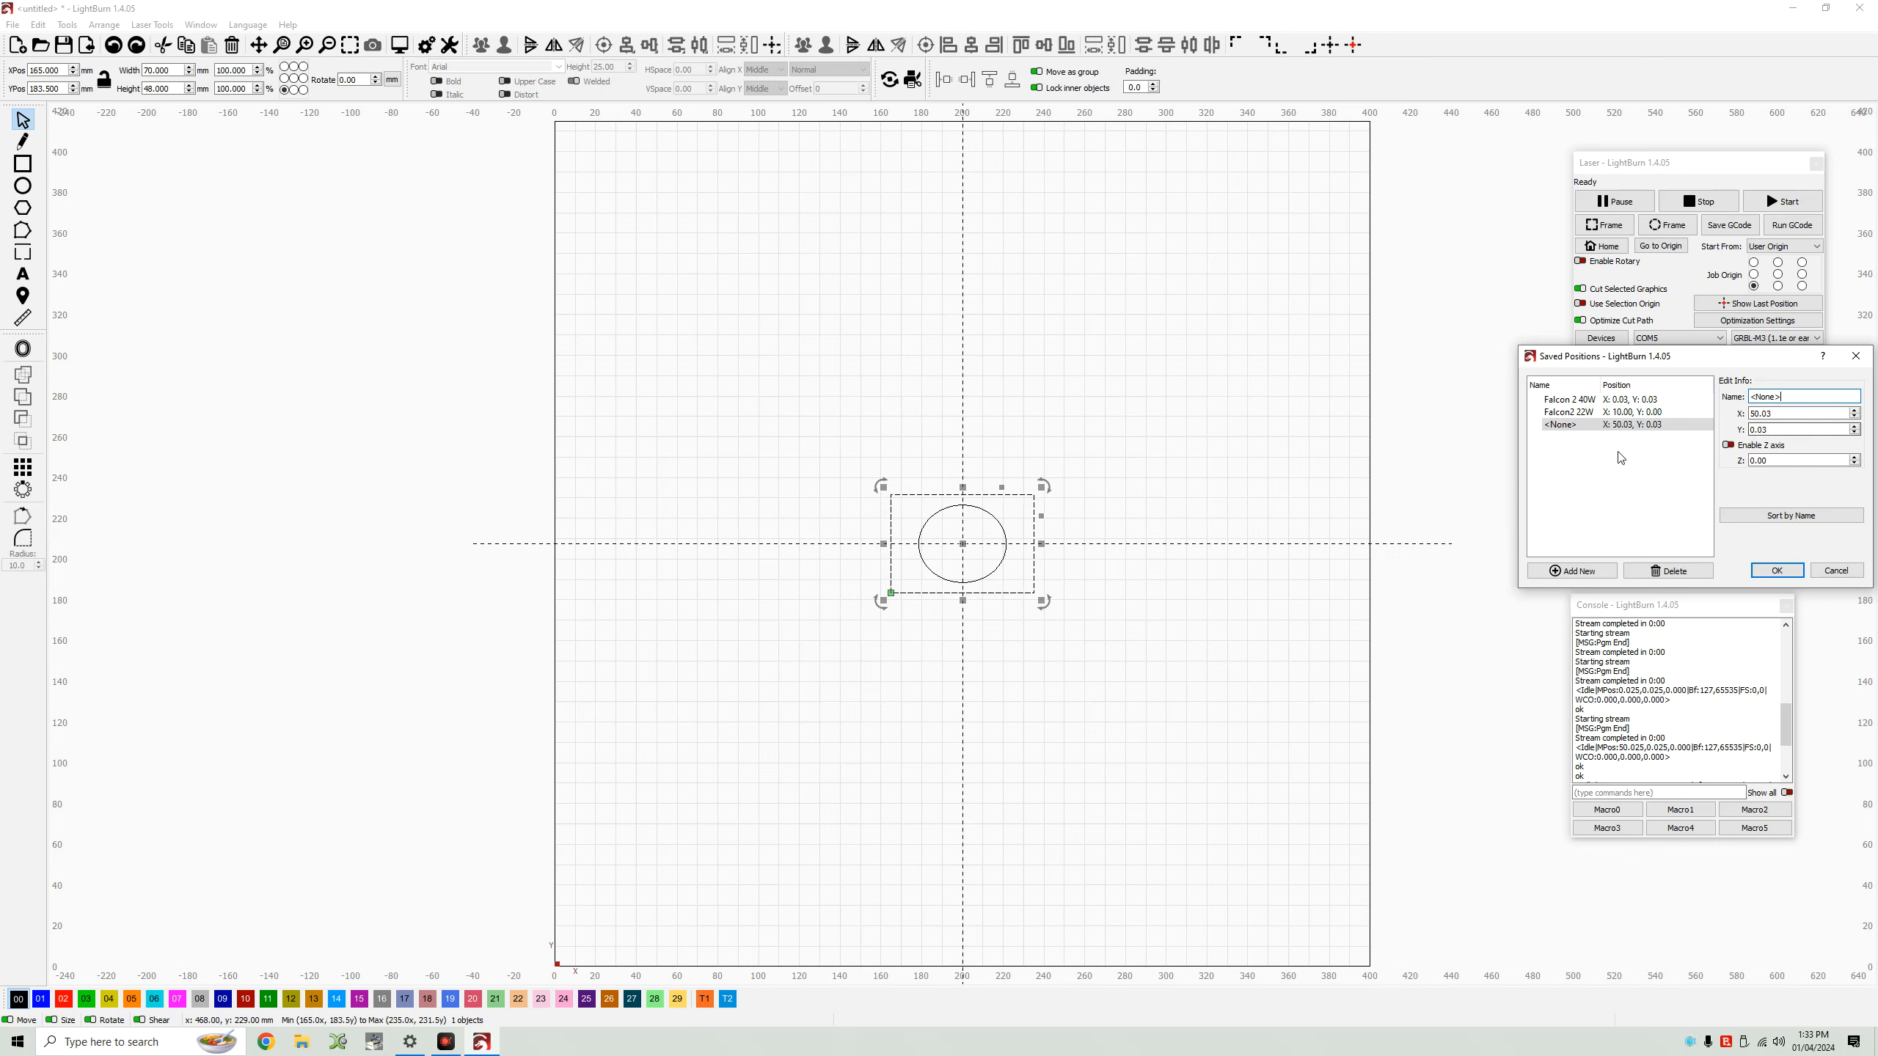
{"action": "left_click", "coordinate": [1650, 428]}
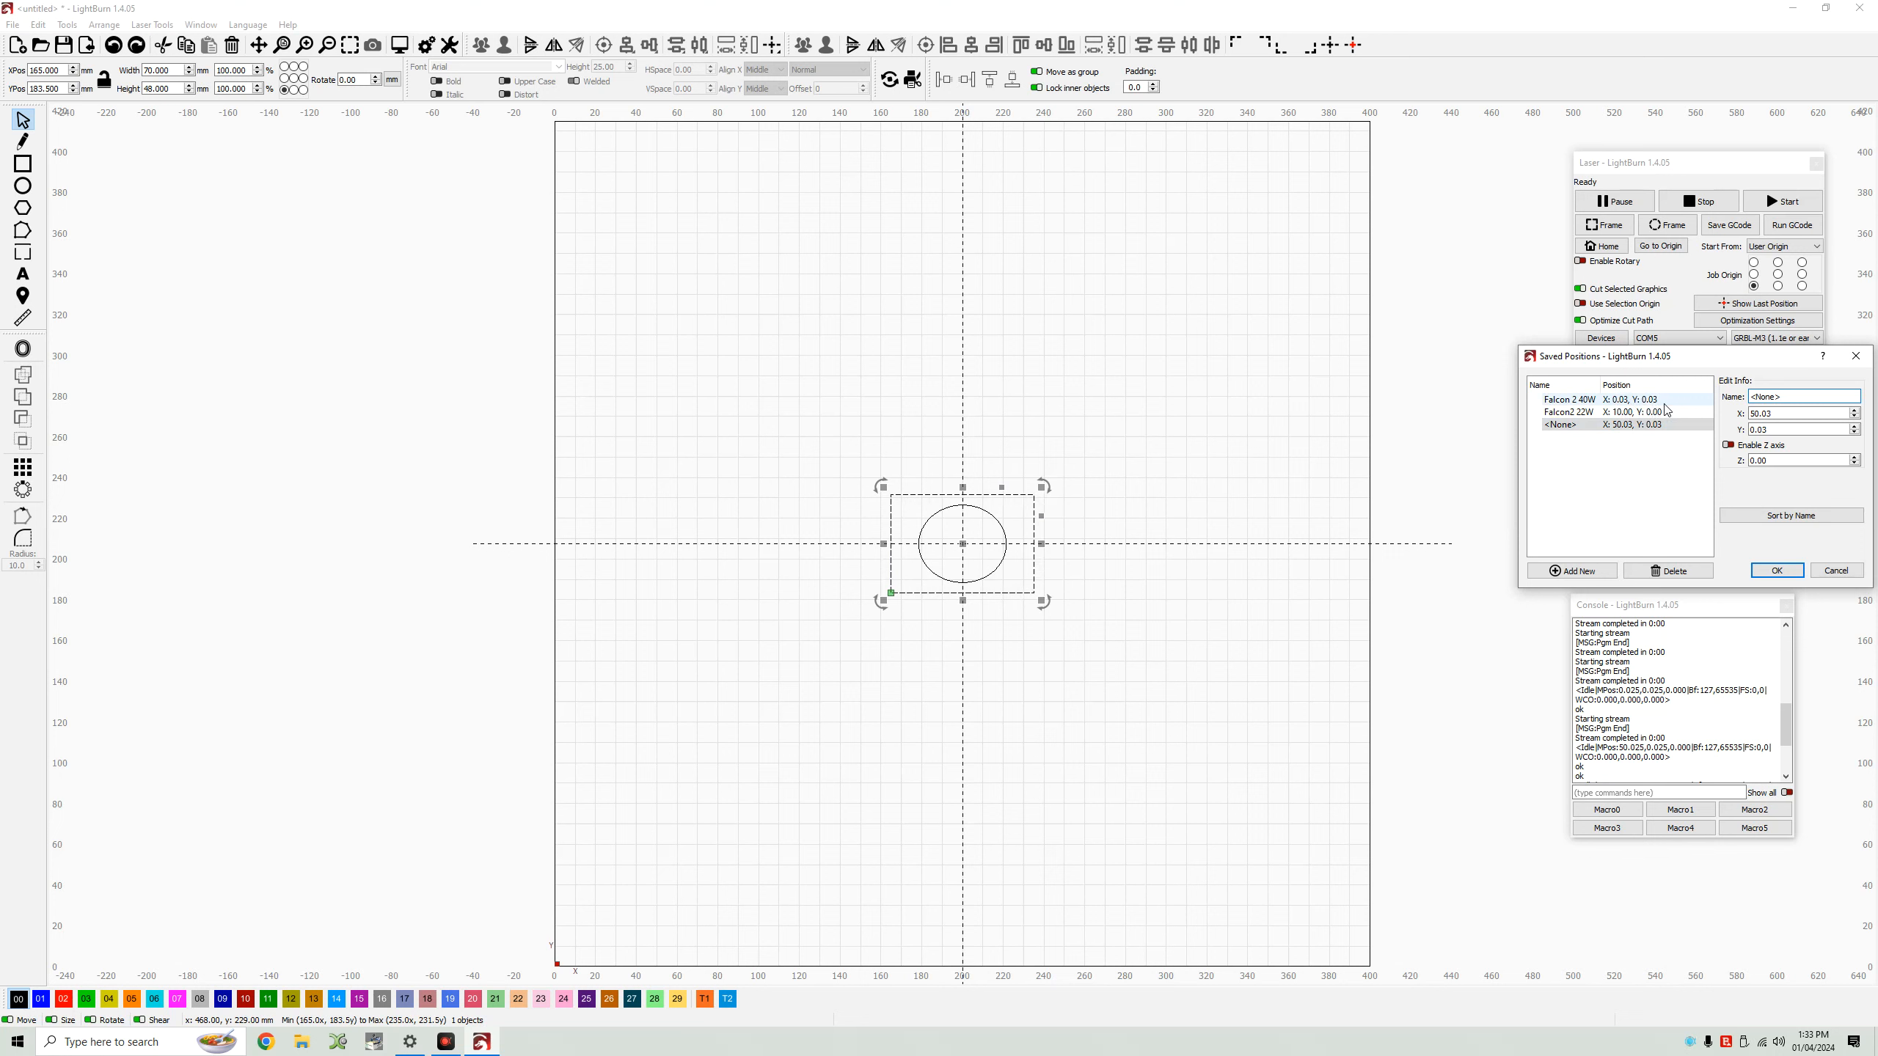
{"action": "left_click", "coordinate": [1567, 402]}
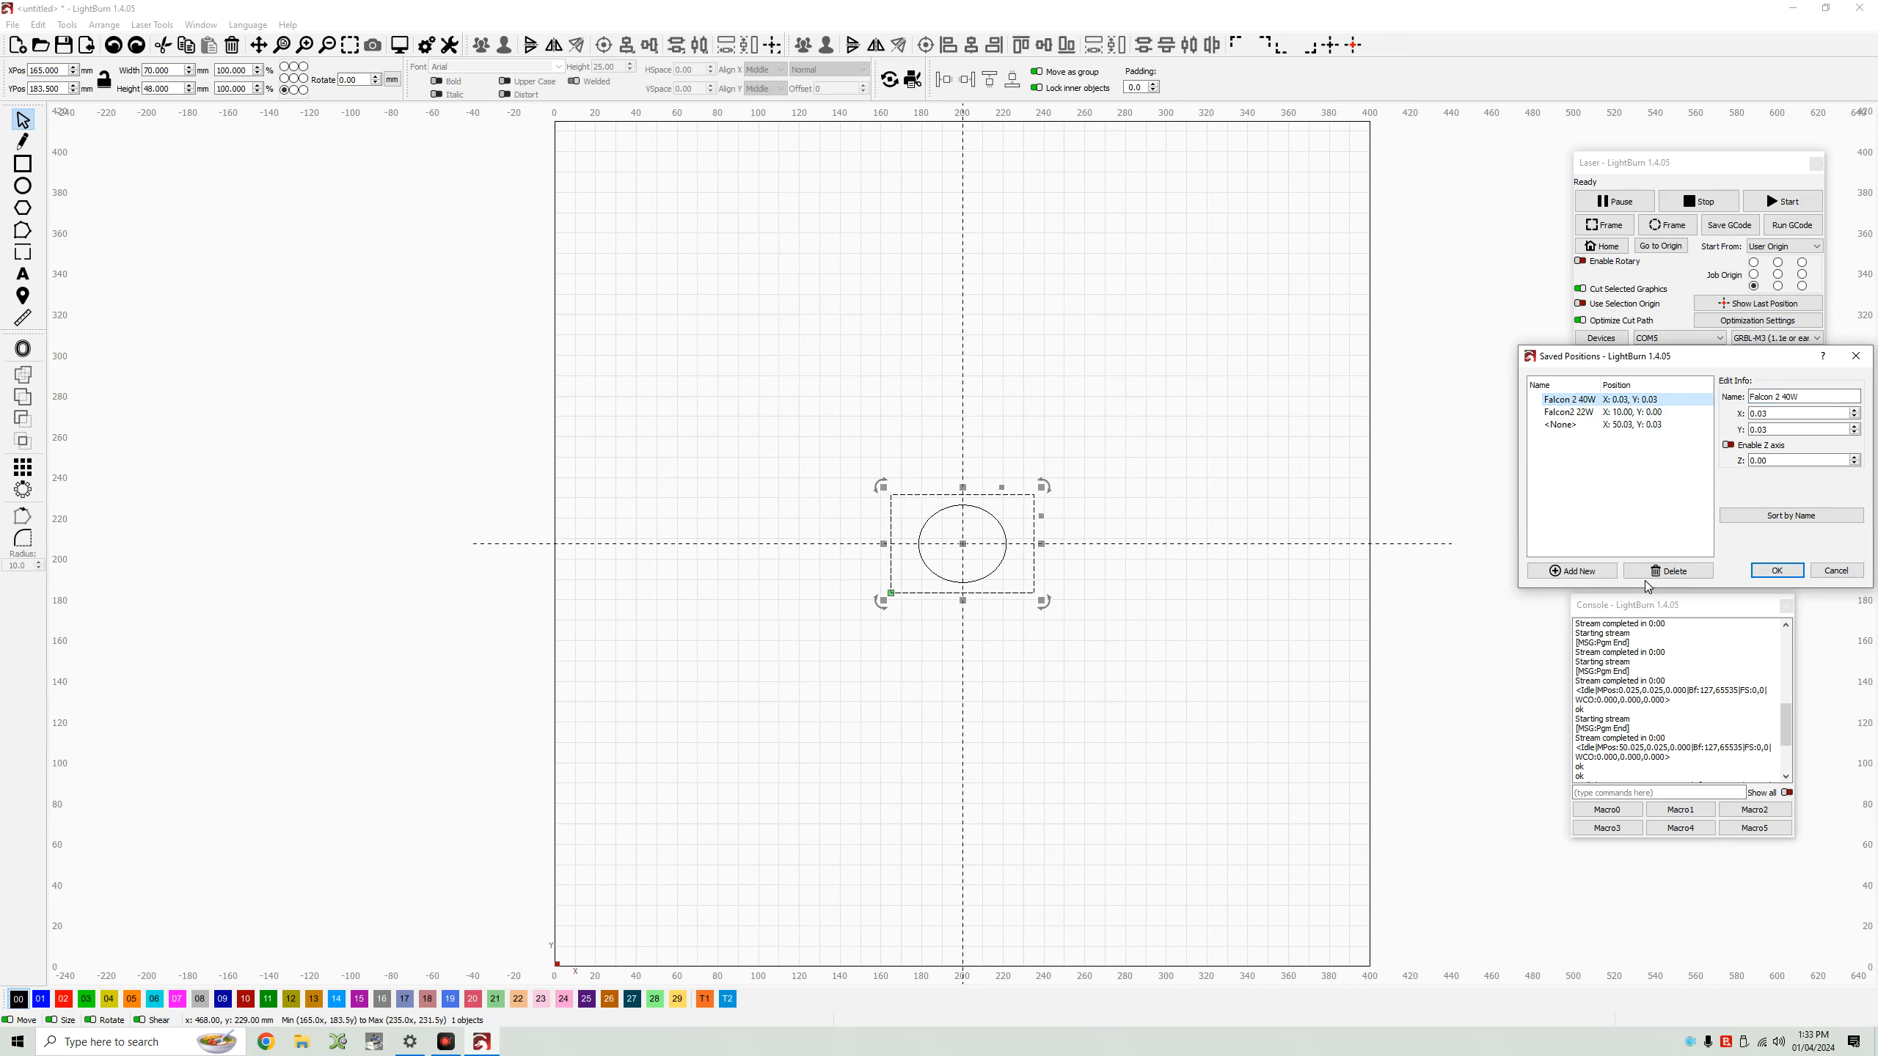
{"action": "left_click", "coordinate": [1777, 570]}
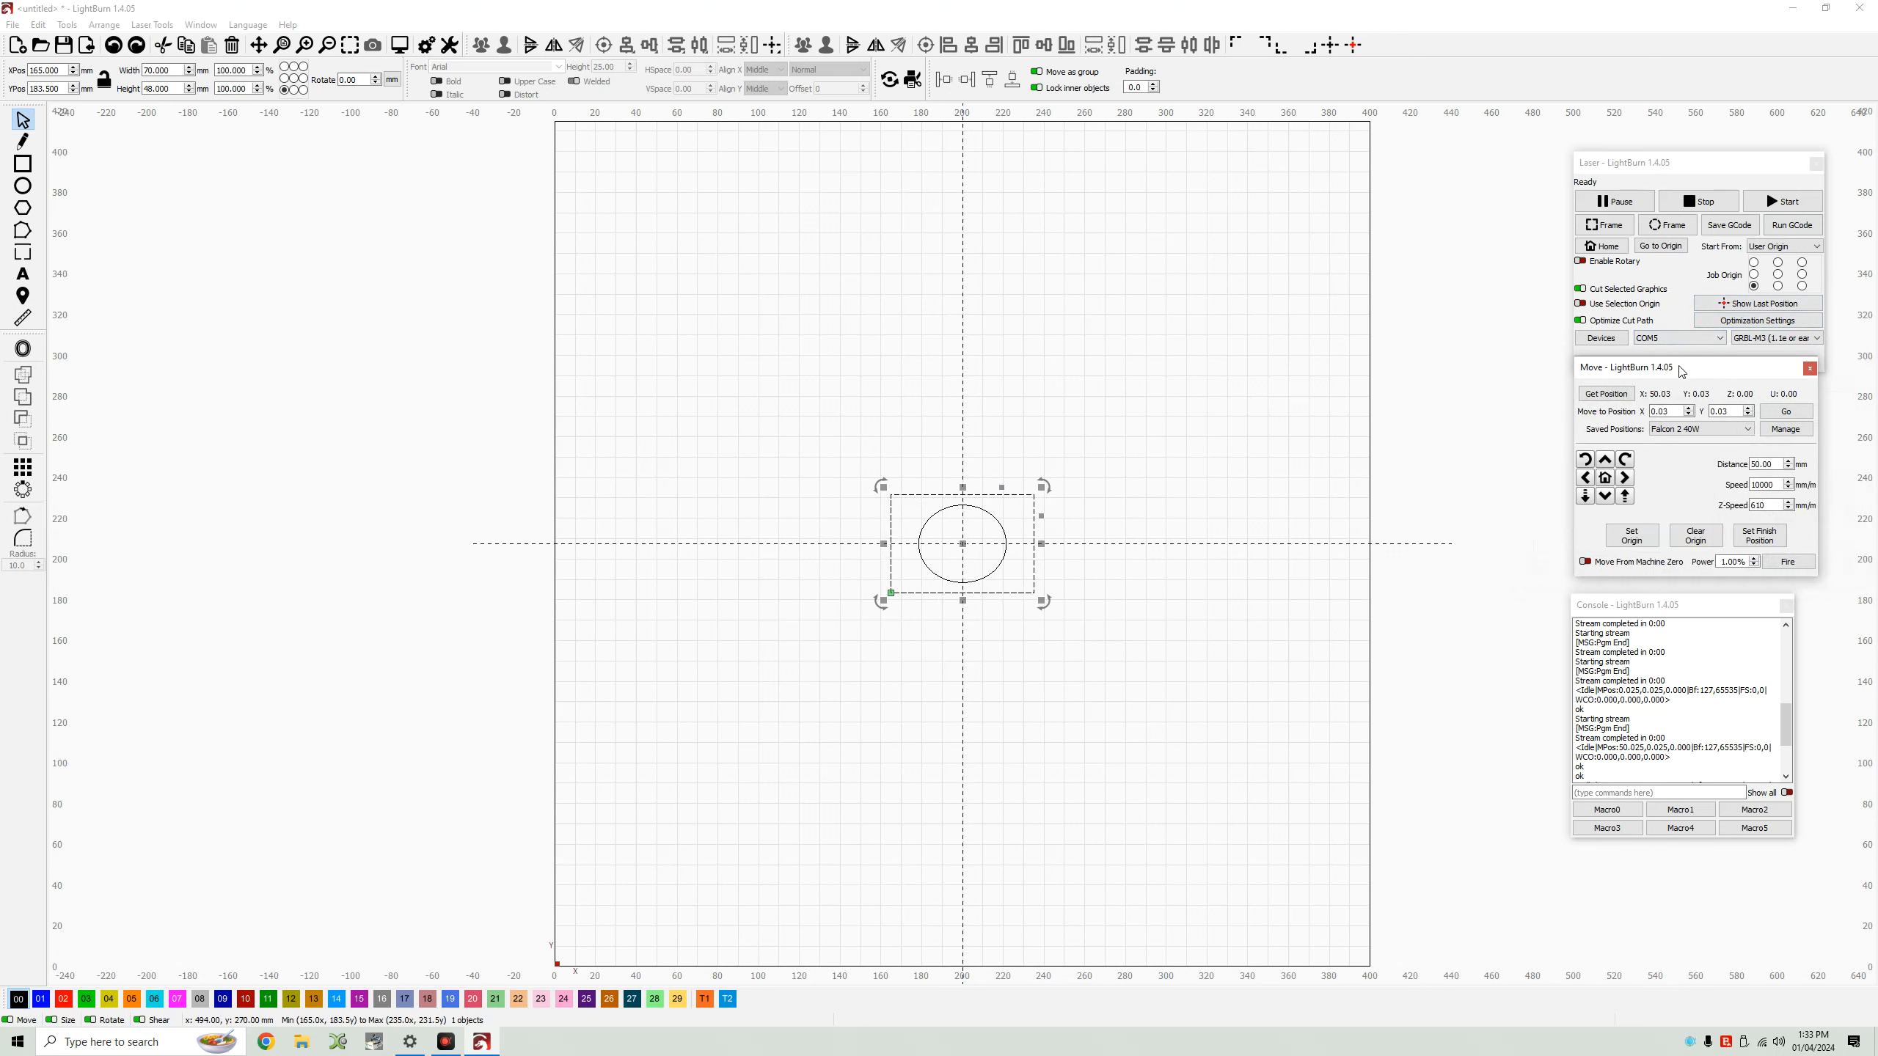
Send the laser to the move-to position X 0.03, Y 0.03.
{"action": "left_click", "coordinate": [1785, 411]}
{"action": "scroll", "coordinate": [1638, 759], "scroll_direction": "down", "scroll_amount": 5}
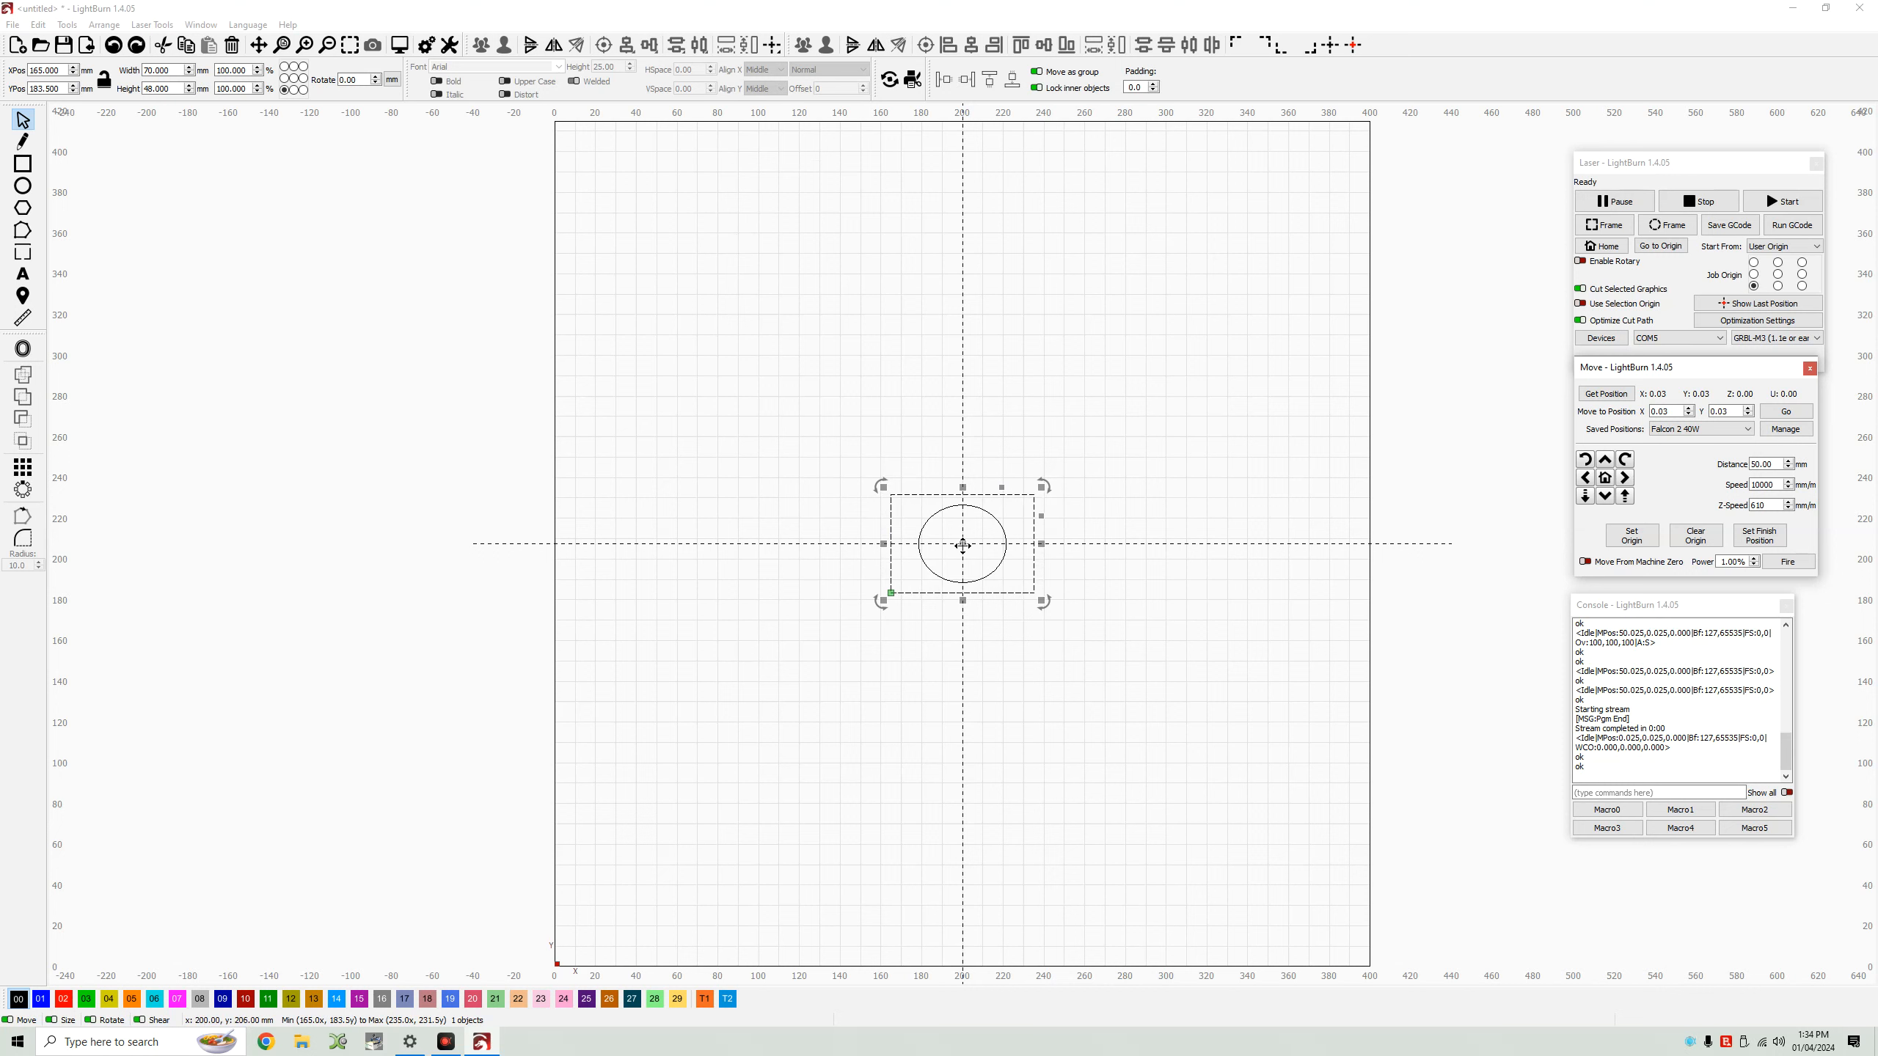
{"action": "mouse_move", "coordinate": [962, 545]}
{"action": "left_mouse_down"}
{"action": "mouse_move", "coordinate": [1039, 503]}
{"action": "mouse_move", "coordinate": [1049, 537]}
{"action": "mouse_move", "coordinate": [934, 573]}
{"action": "mouse_move", "coordinate": [964, 540]}
{"action": "left_mouse_up"}
{"action": "left_click", "coordinate": [1162, 212]}
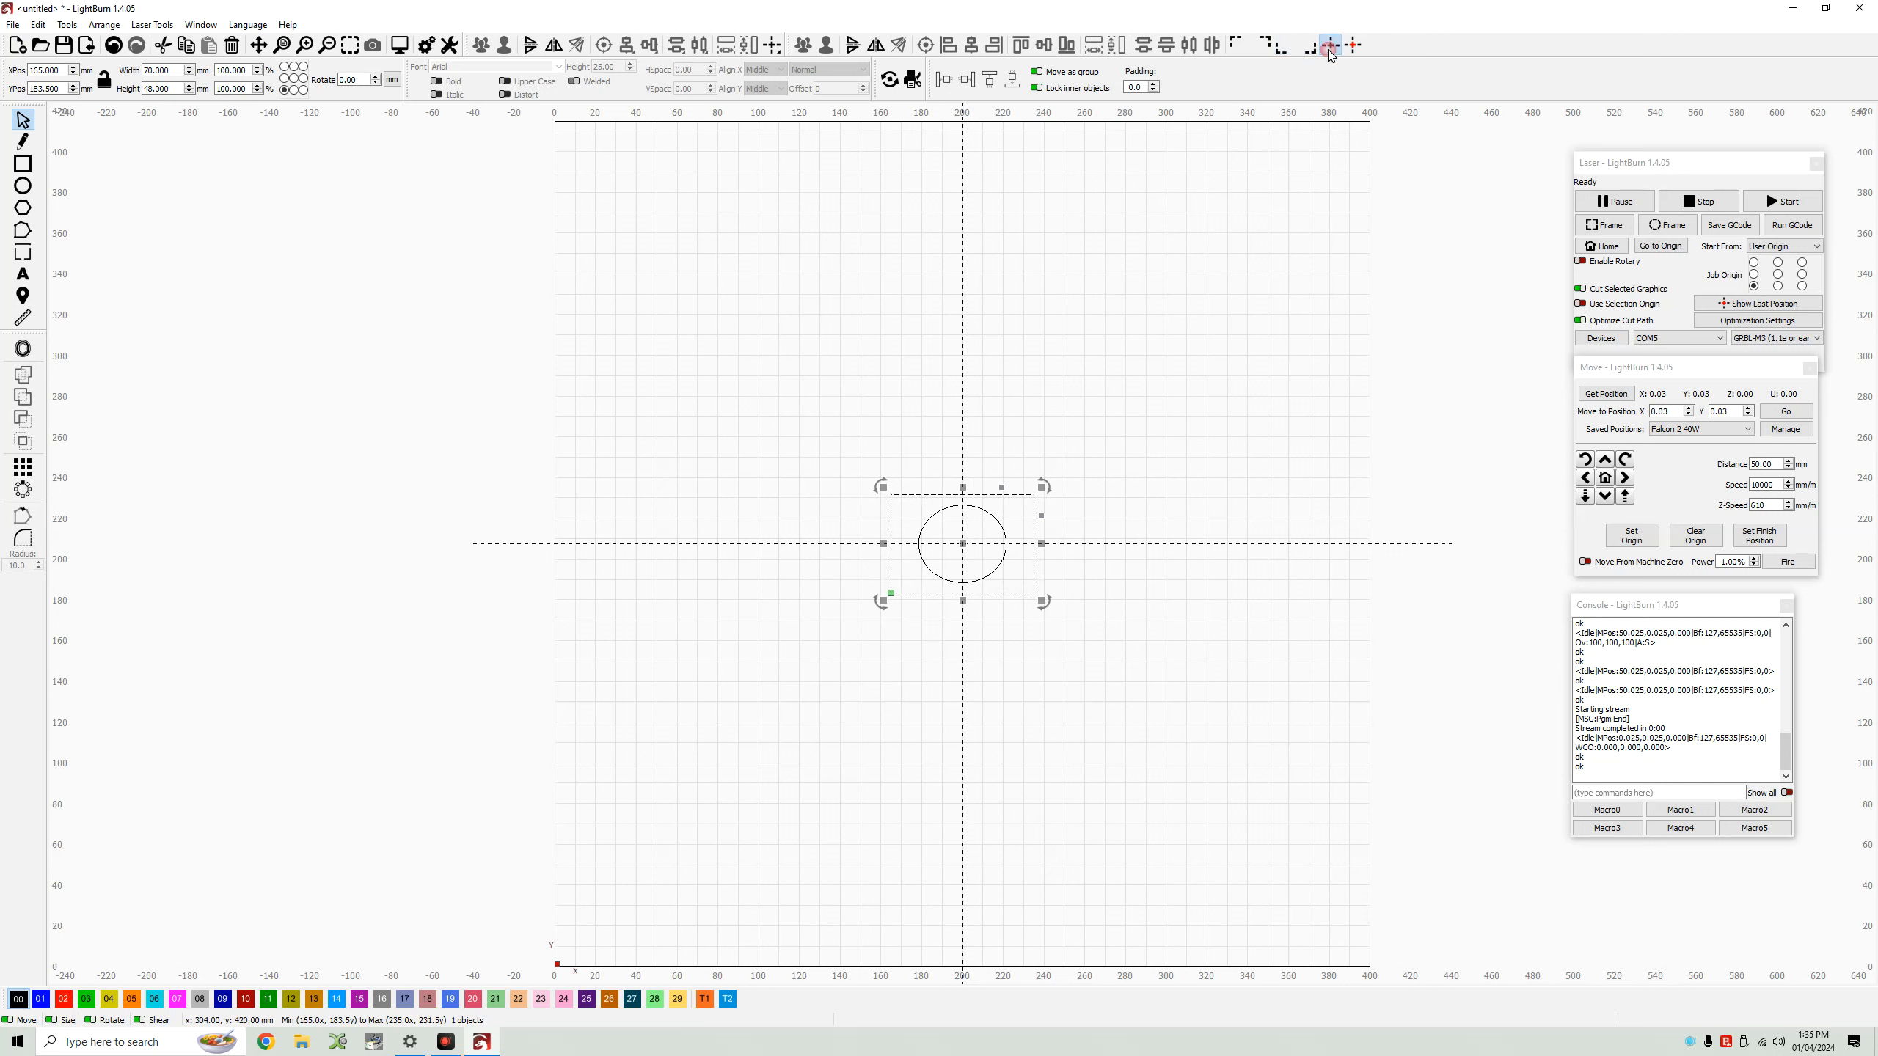
{"action": "left_click", "coordinate": [1174, 437]}
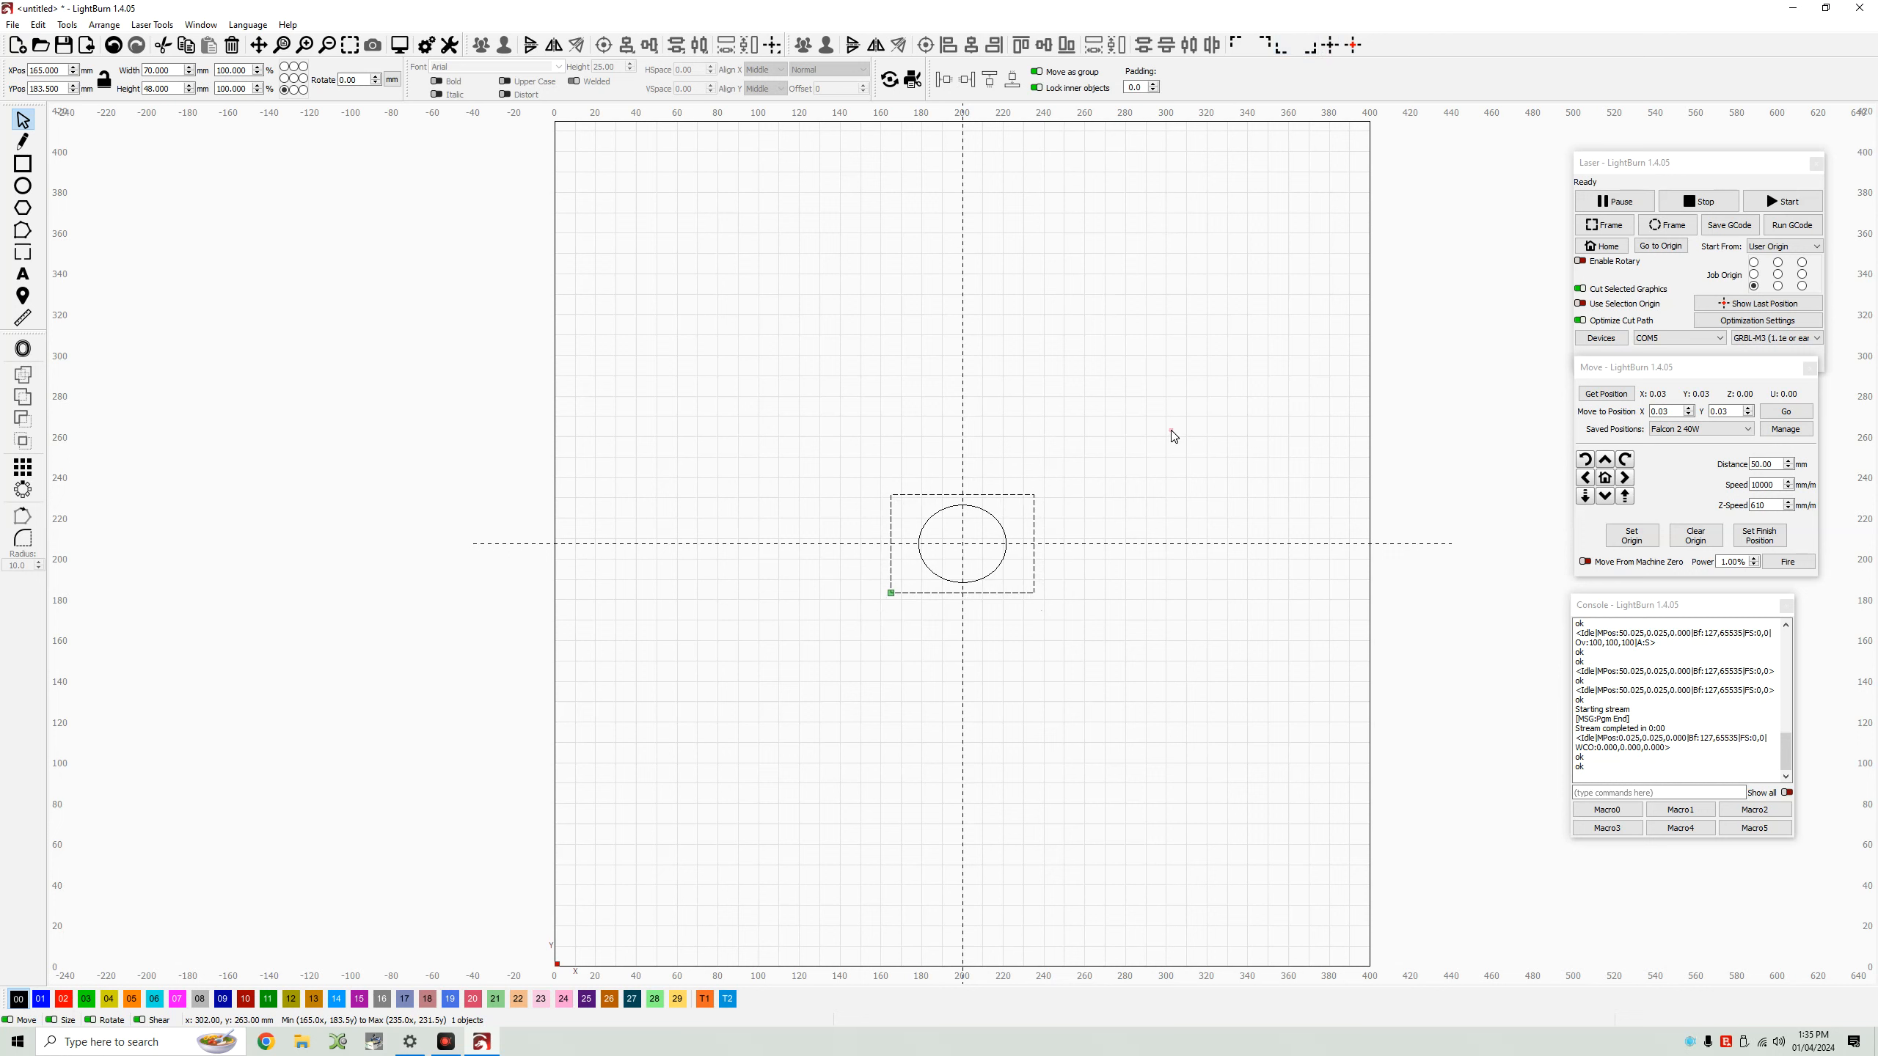